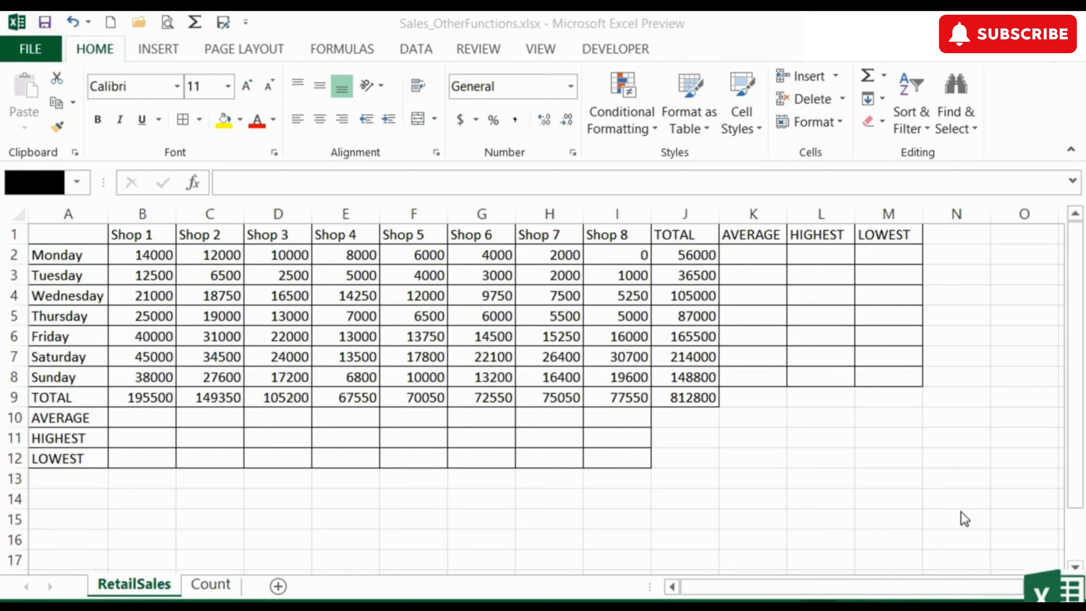
- Enter =J2/8 in K2 so Monday's average shows 7000
left_click(748, 252)
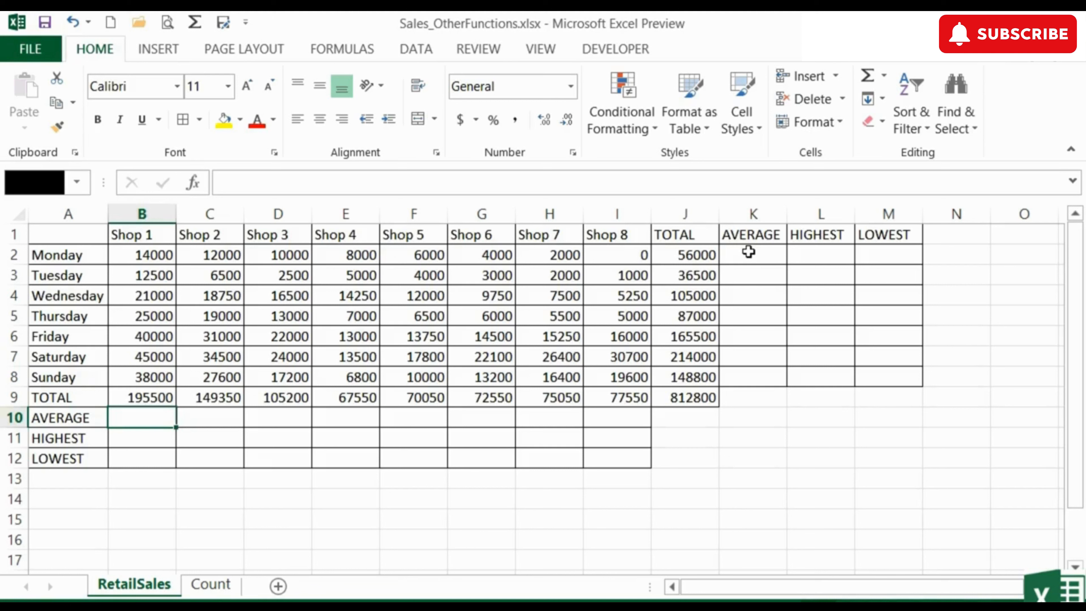
left_click(748, 252)
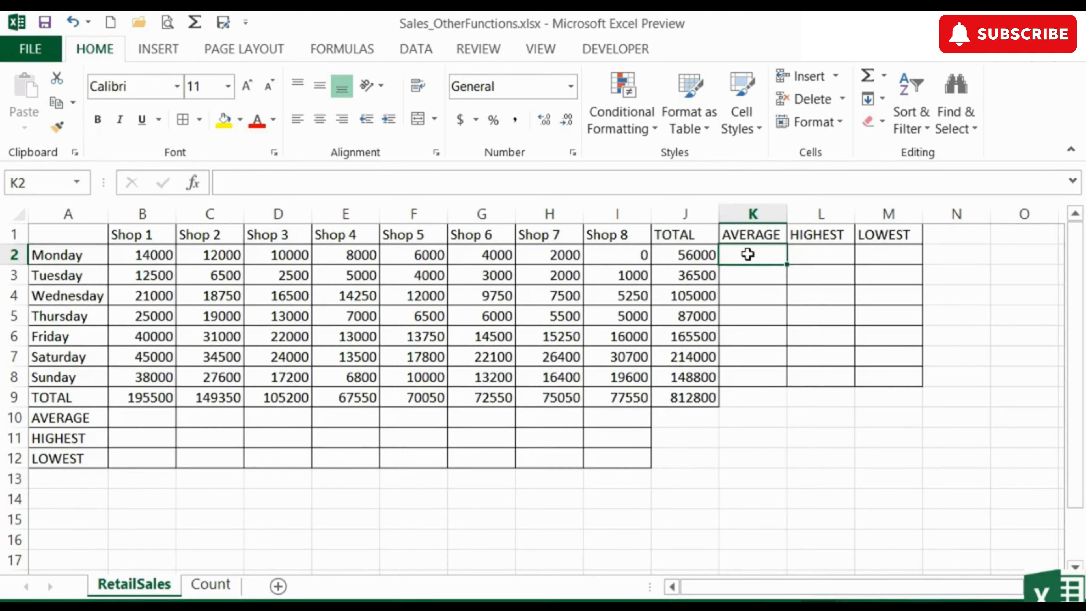
type("=")
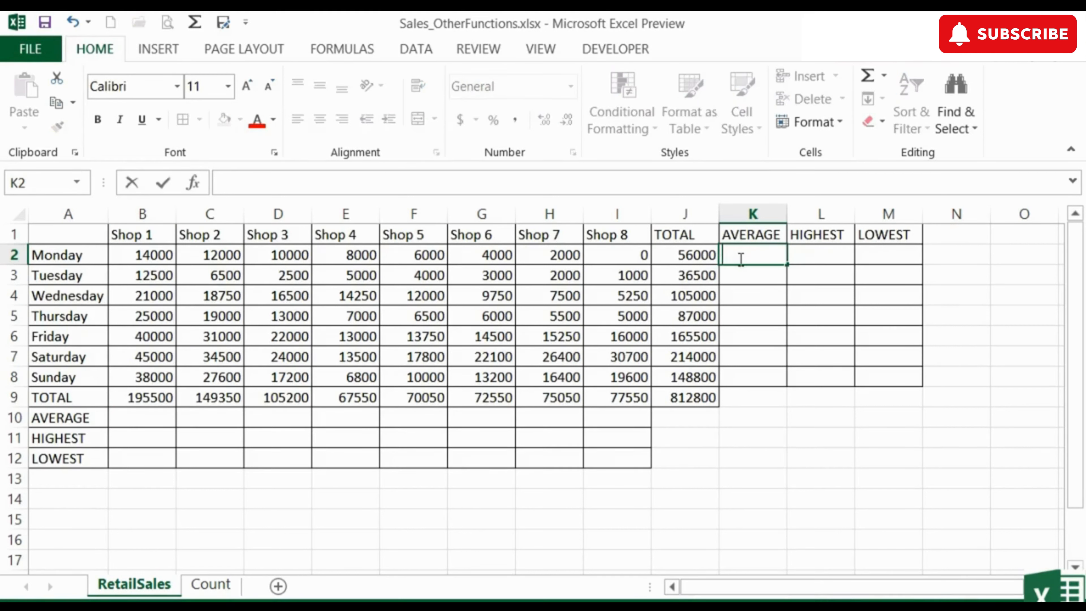
left_click(697, 256)
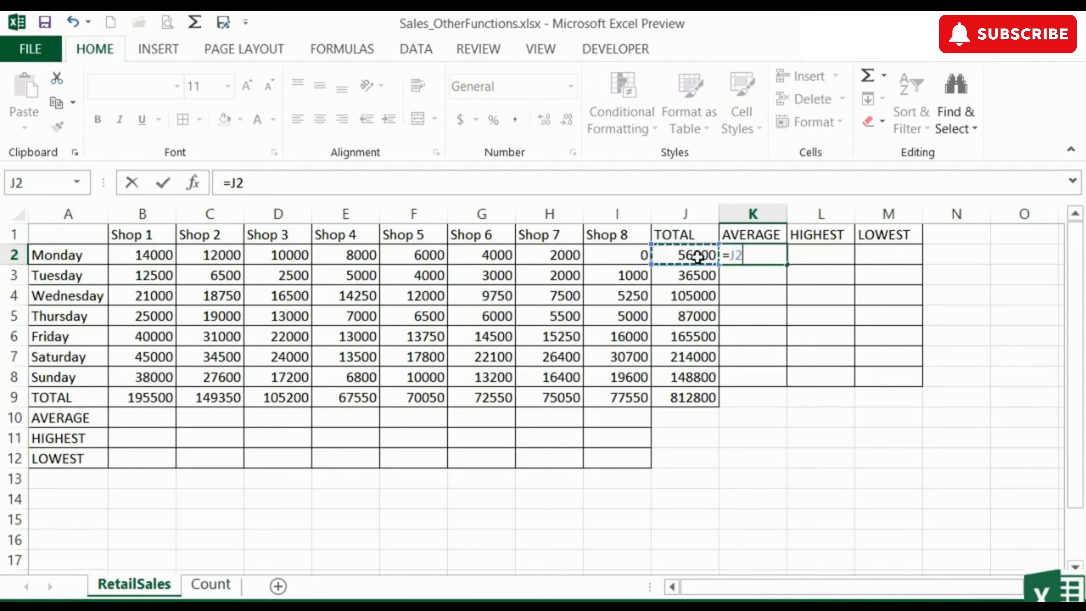
type("/8")
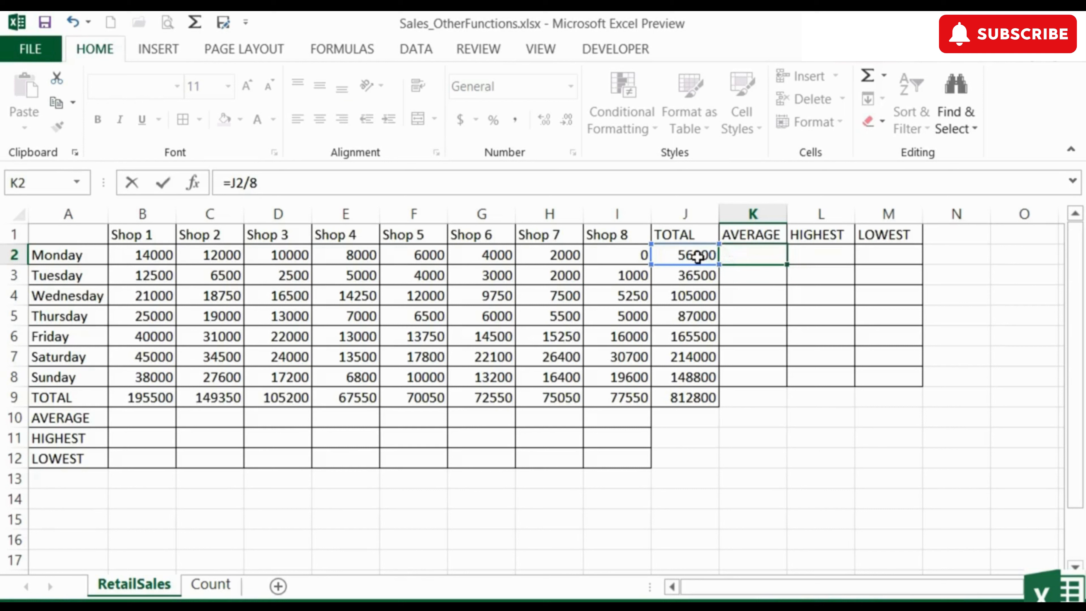
key("Return")
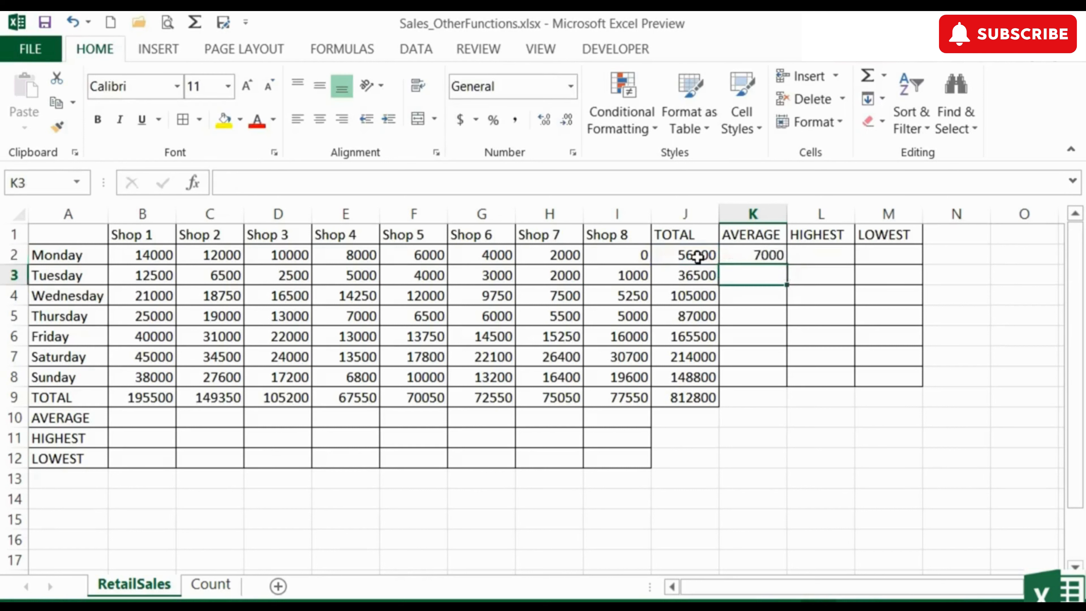
key("Up")
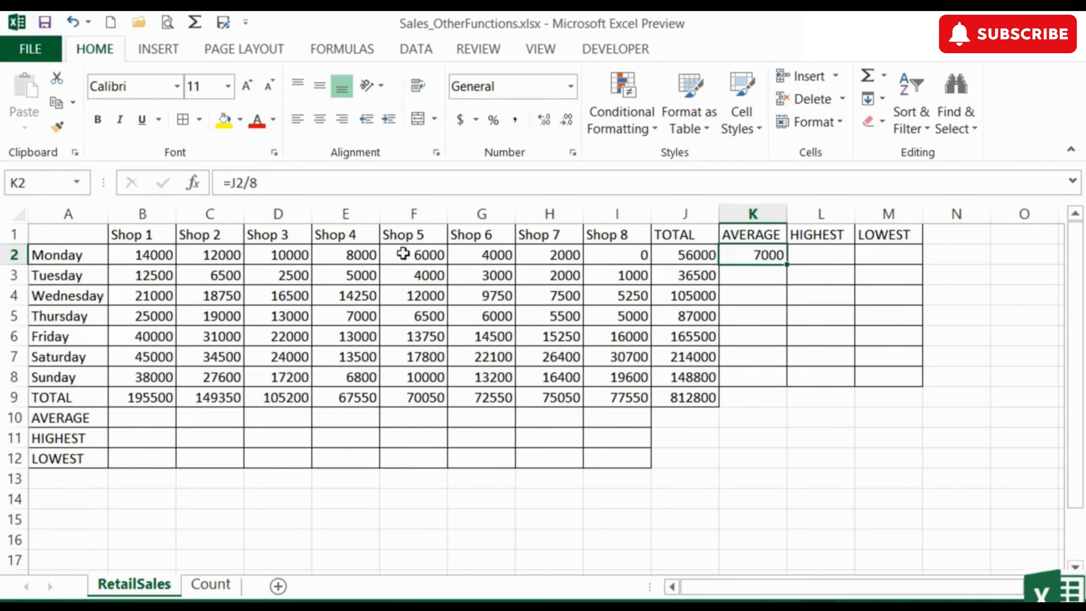
- Delete Shop 4's Monday sales in E2, then inspect the J2 total and K2 average formulas
left_click(365, 259)
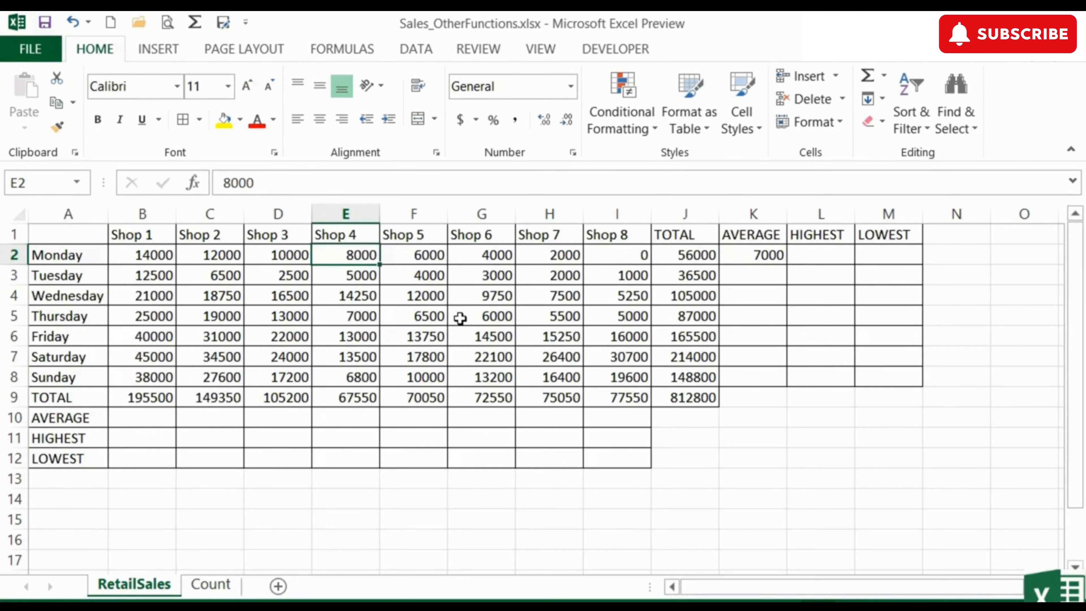
key("Delete")
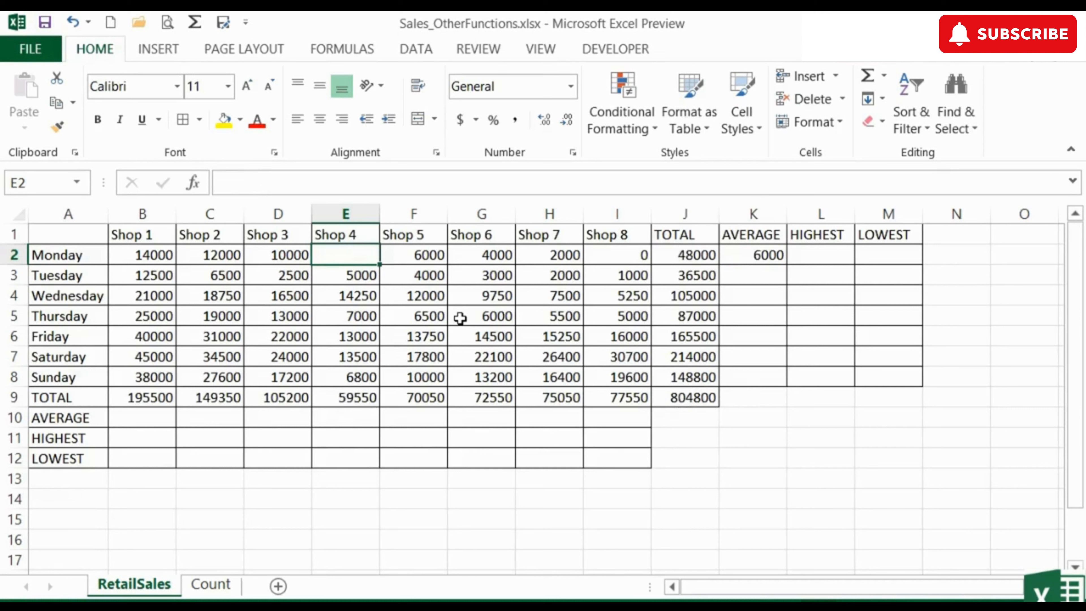
left_click(690, 255)
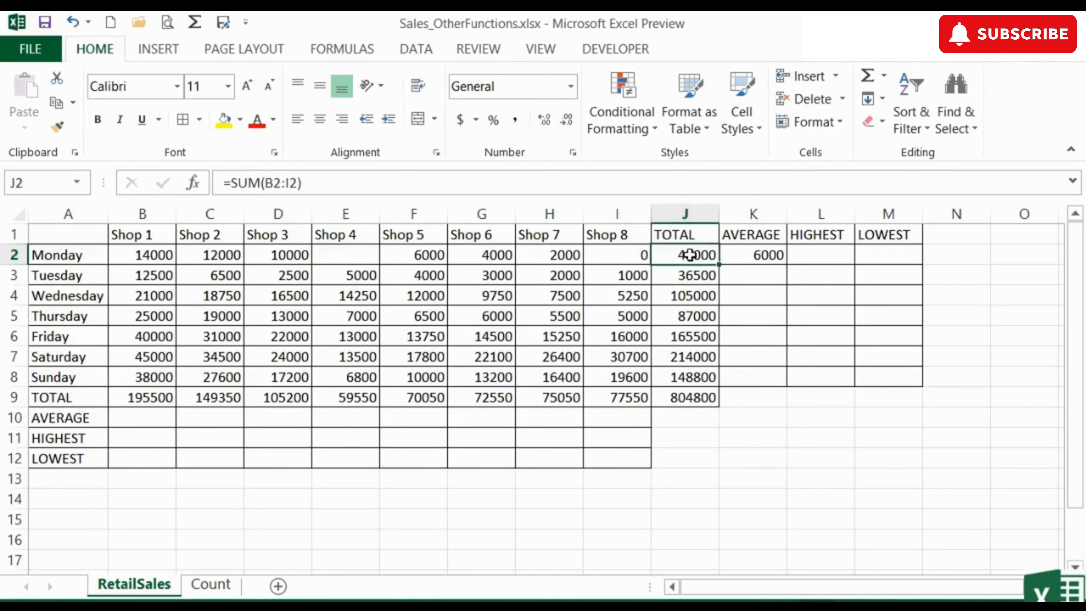
left_click(758, 255)
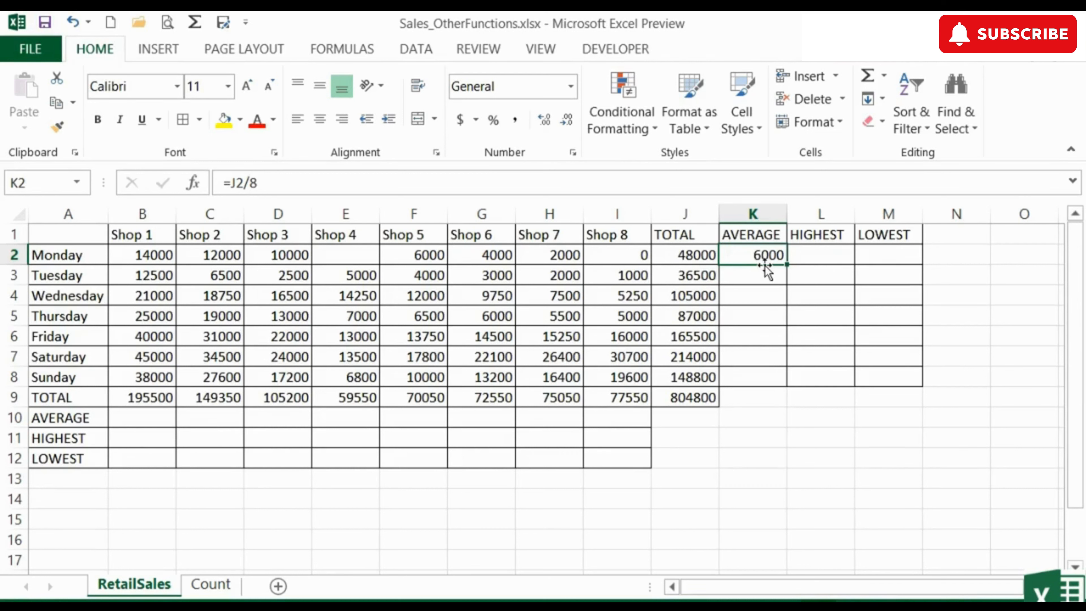
- Replace K2's formula with =AVERAGE(B2:I2), which shows 6857.143
key("BackSpace")
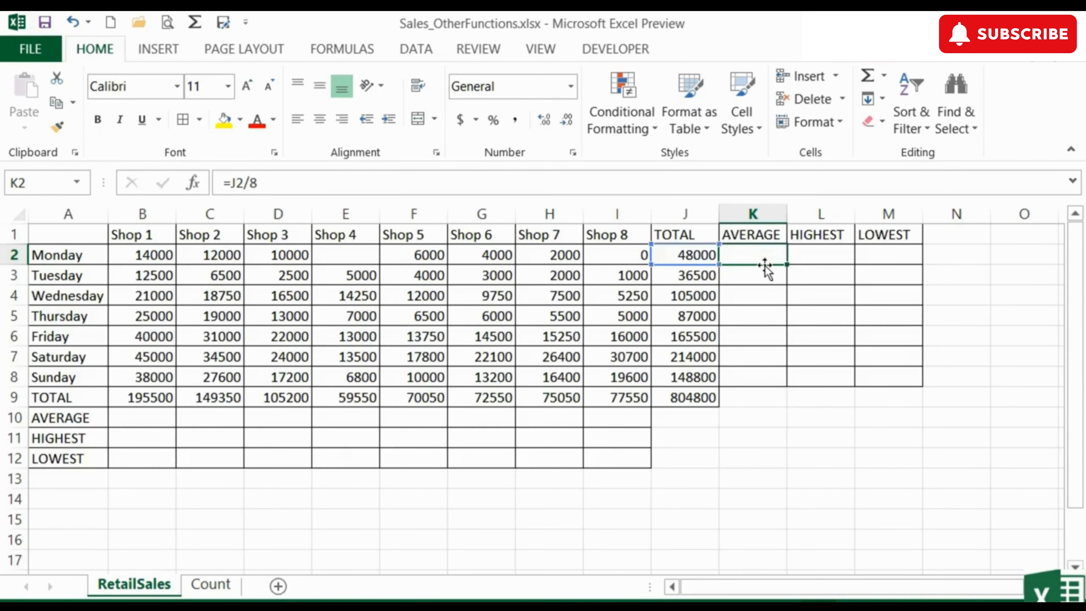
type("=")
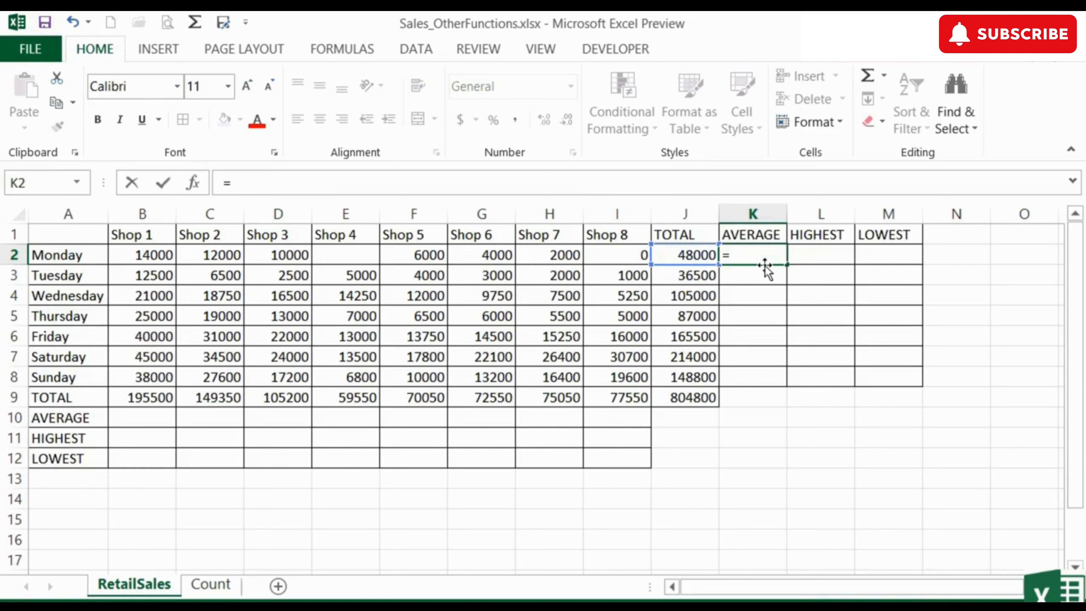
type("average")
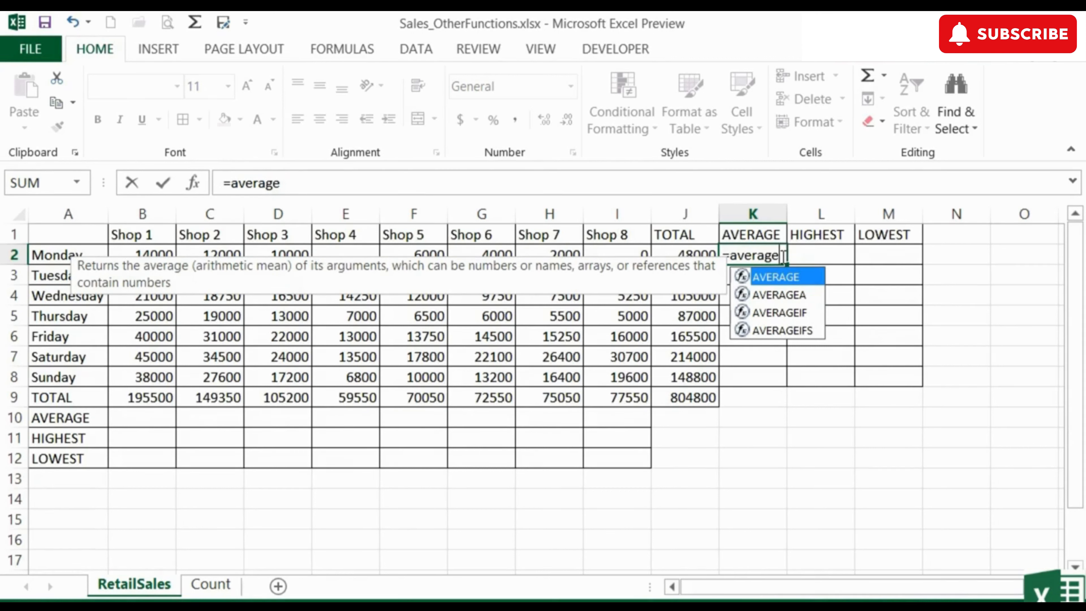
type("(")
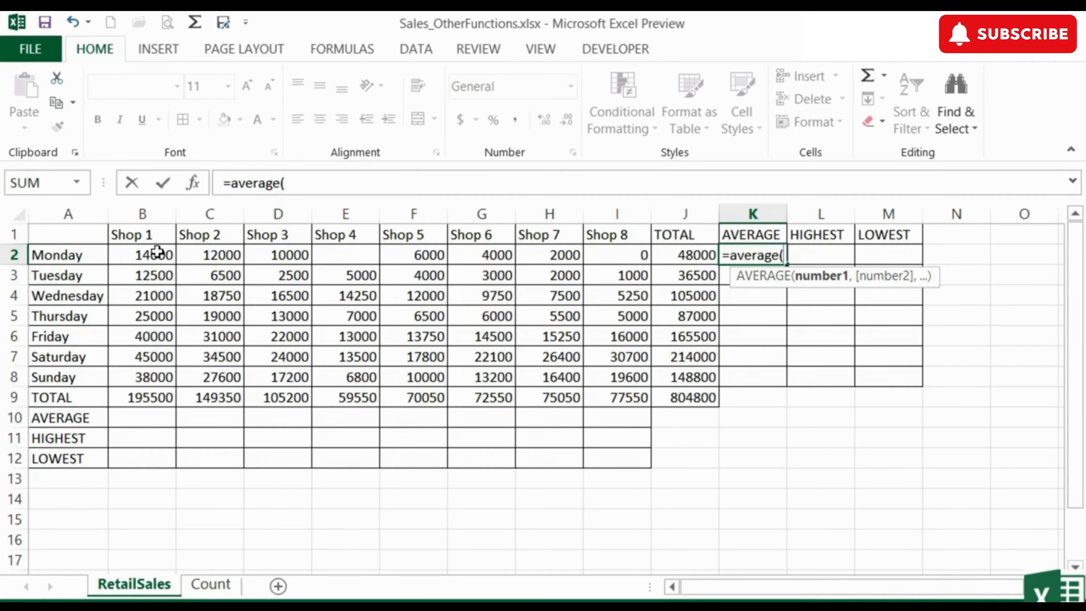
left_click_drag(157, 252, 625, 260)
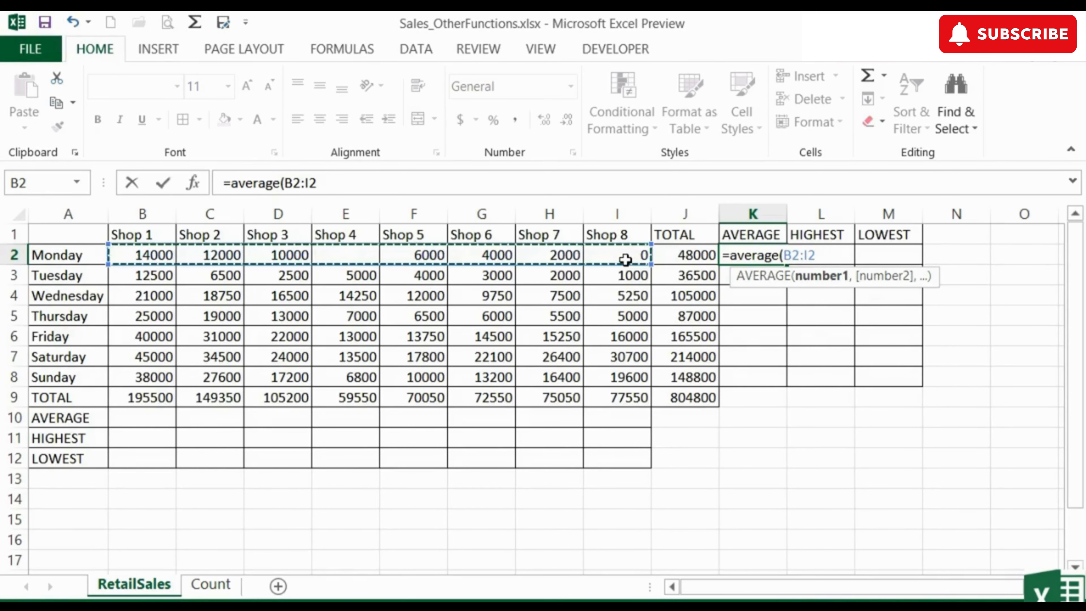
key("Return")
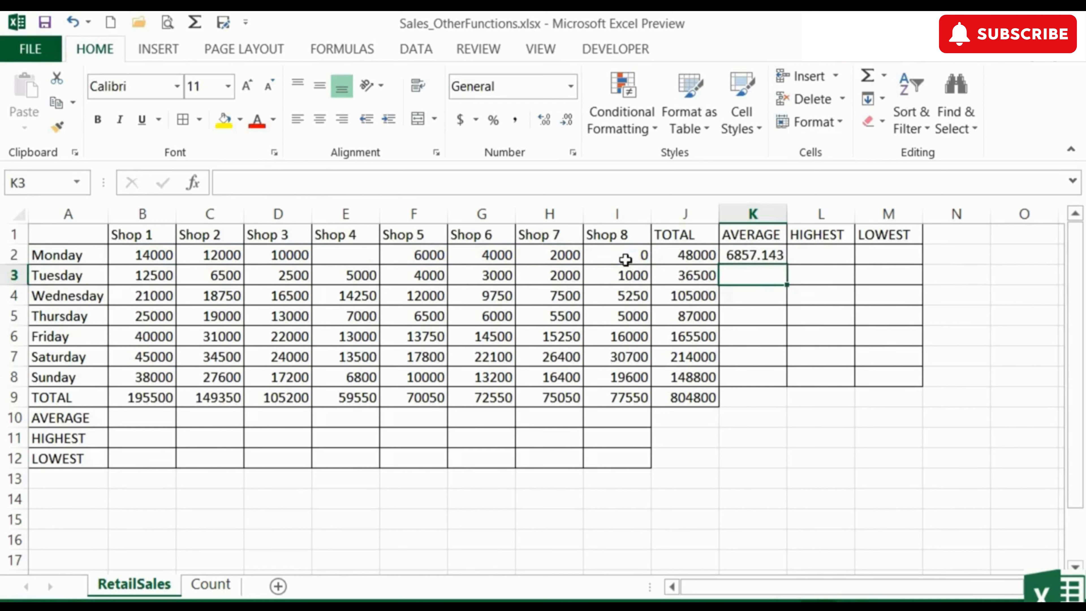
key("Up")
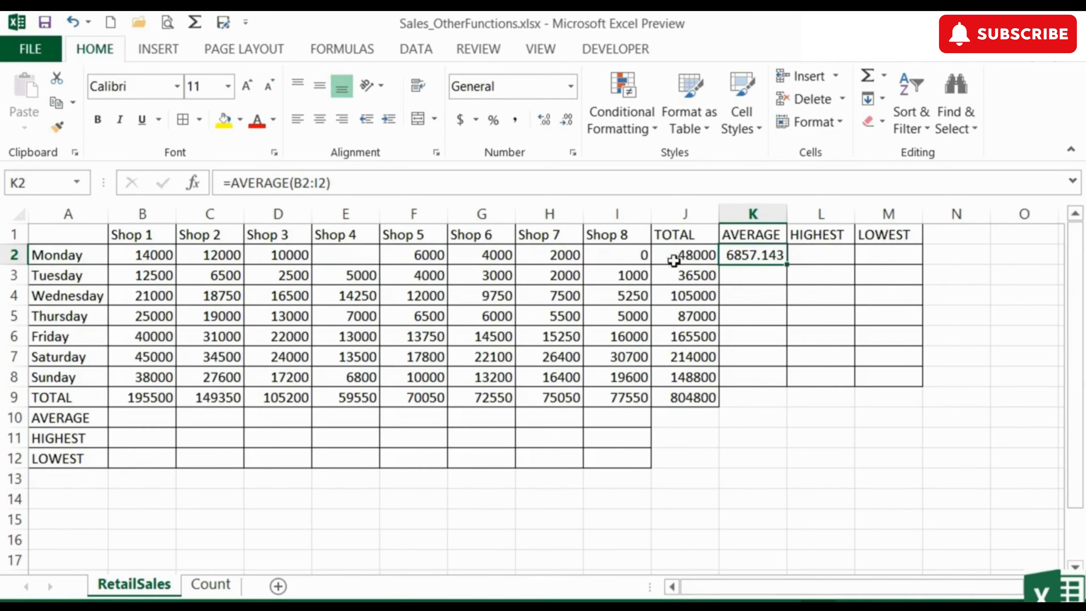
- Show K2 with two decimal places and re-enter 8000 as Shop 4's Monday sales in E2
left_click(571, 85)
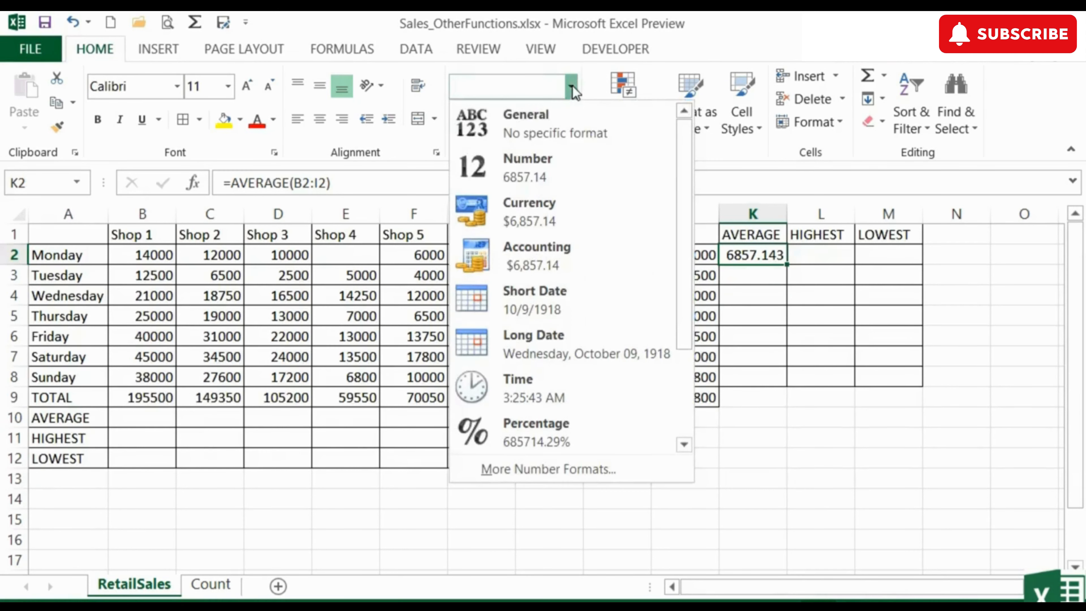
left_click(537, 167)
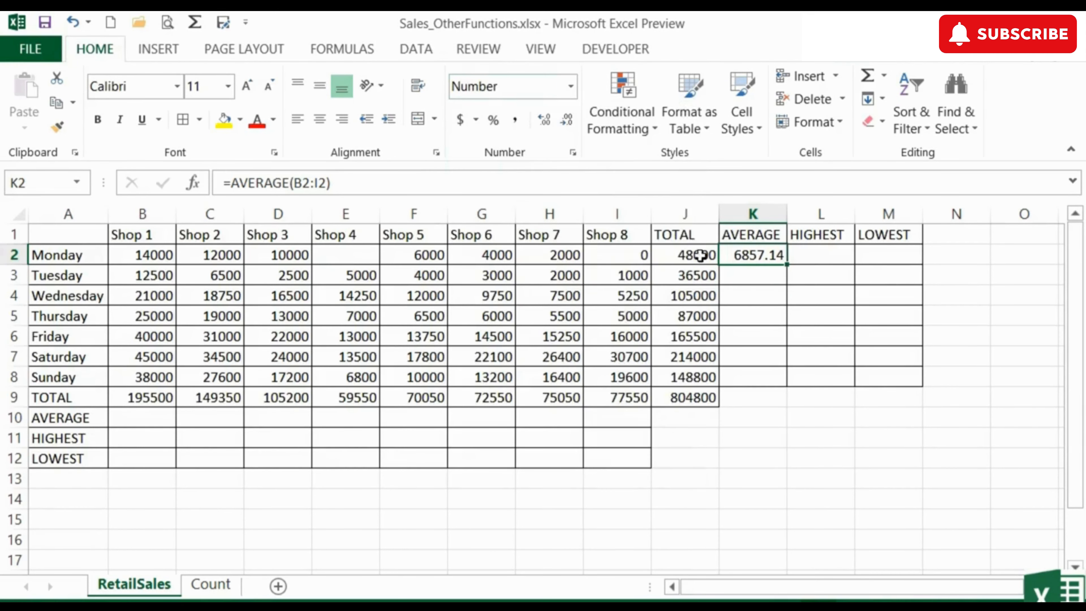
left_click(375, 257)
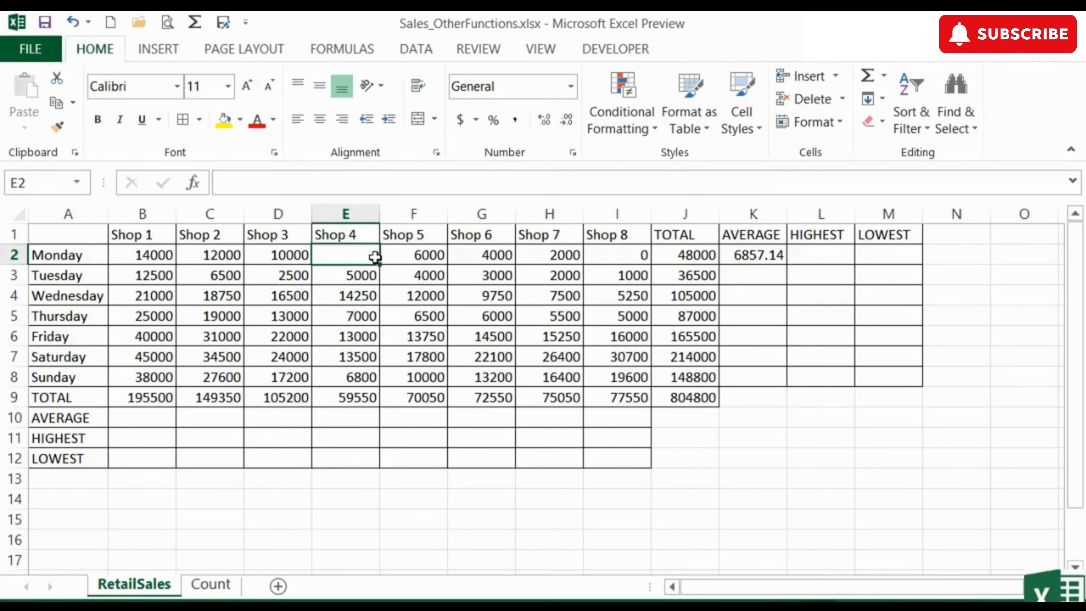
type("8000")
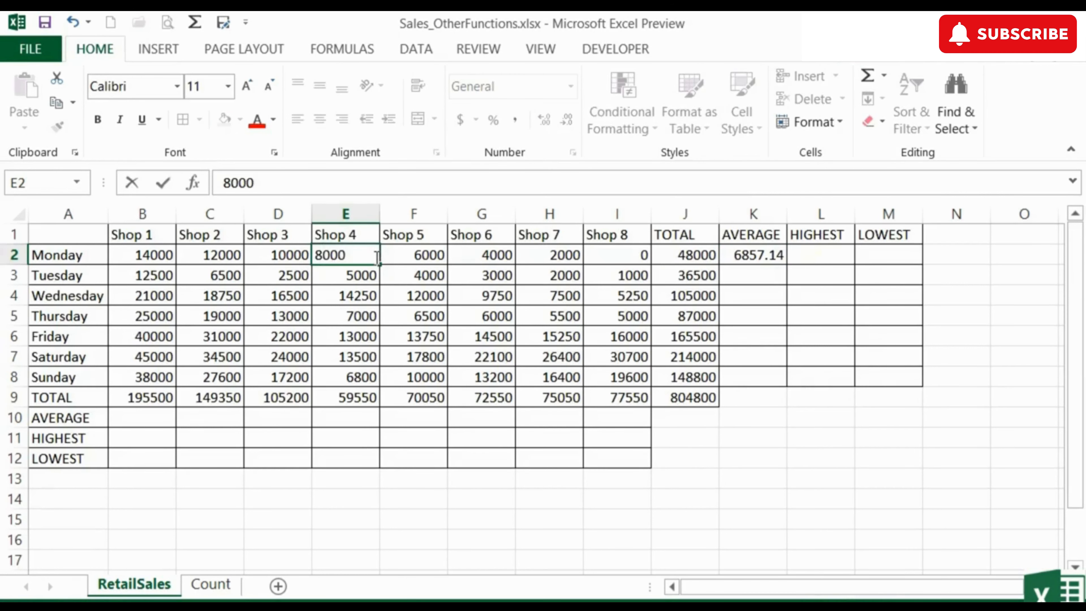
key("Tab")
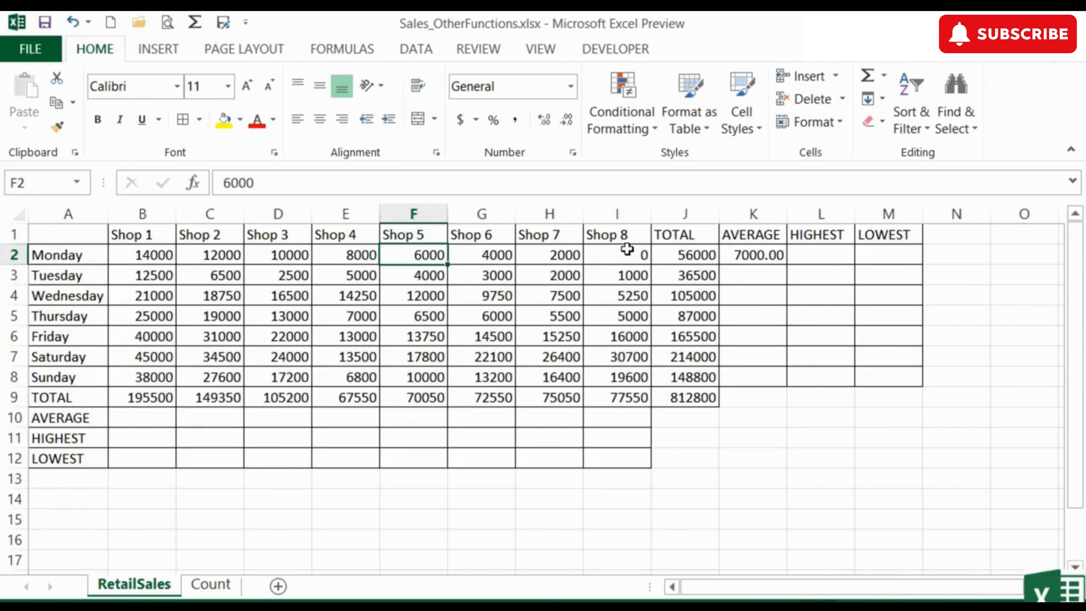
- Fill K2's =AVERAGE(B2:I2) down to K8 and check the copied daily averages
left_click(764, 252)
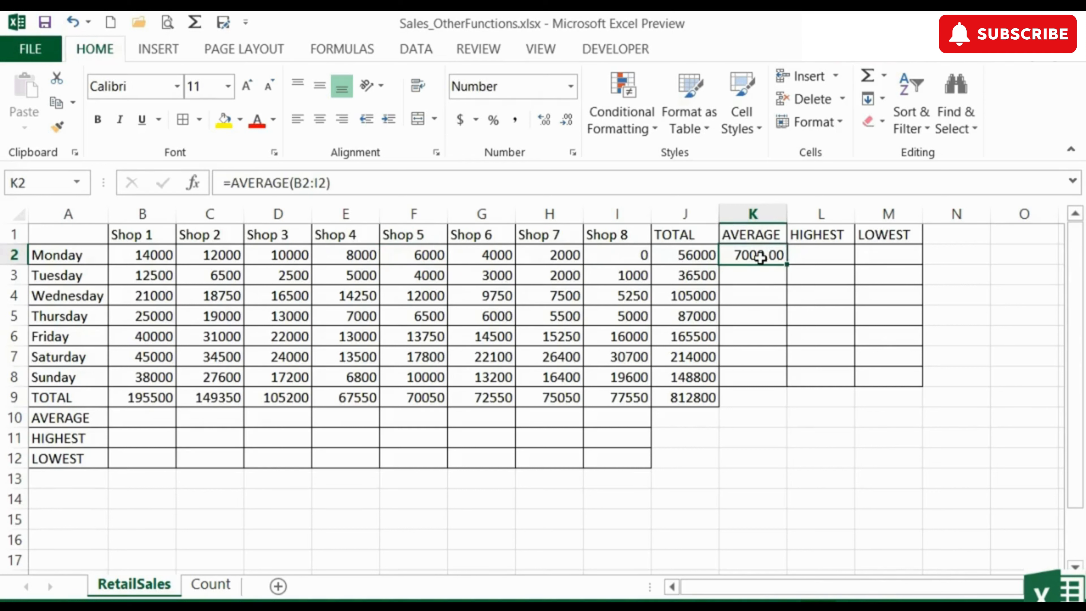
left_click(761, 275)
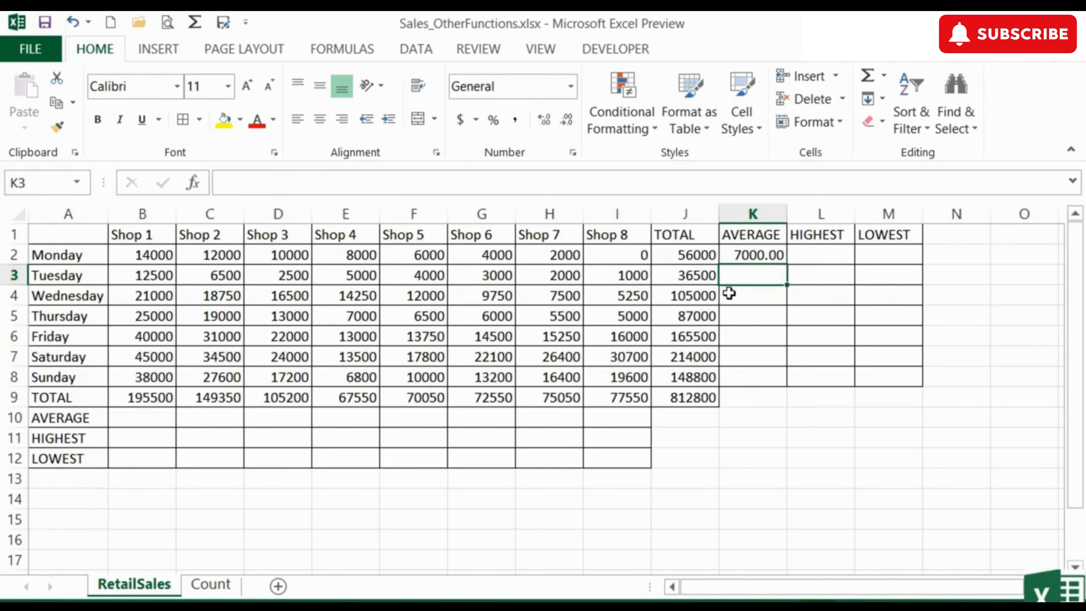
left_click(729, 295)
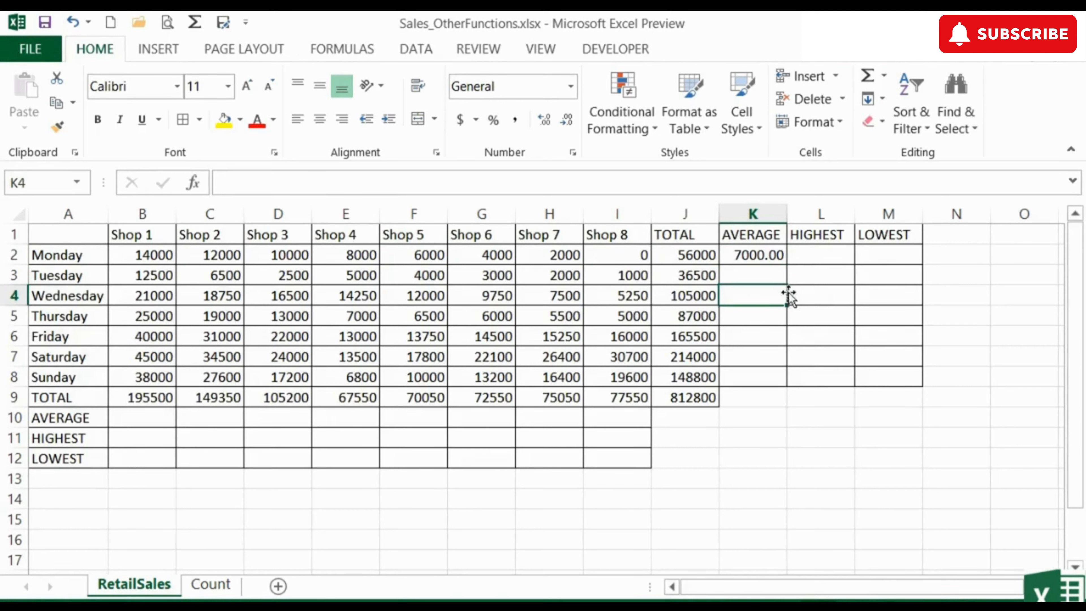
left_click(765, 254)
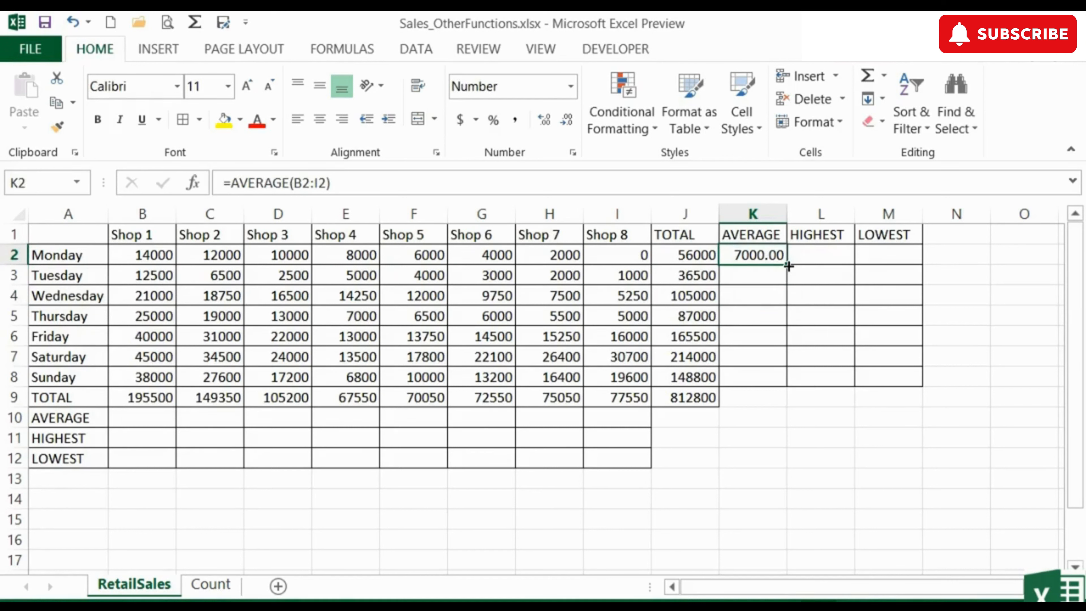
left_click_drag(787, 265, 785, 387)
left_click(749, 275)
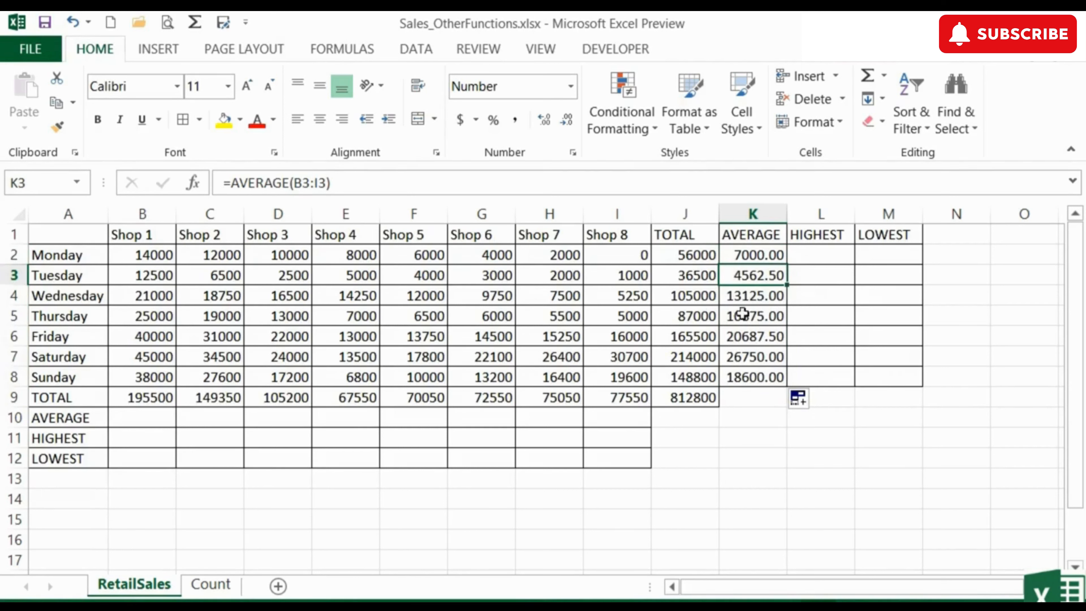
left_click(748, 294)
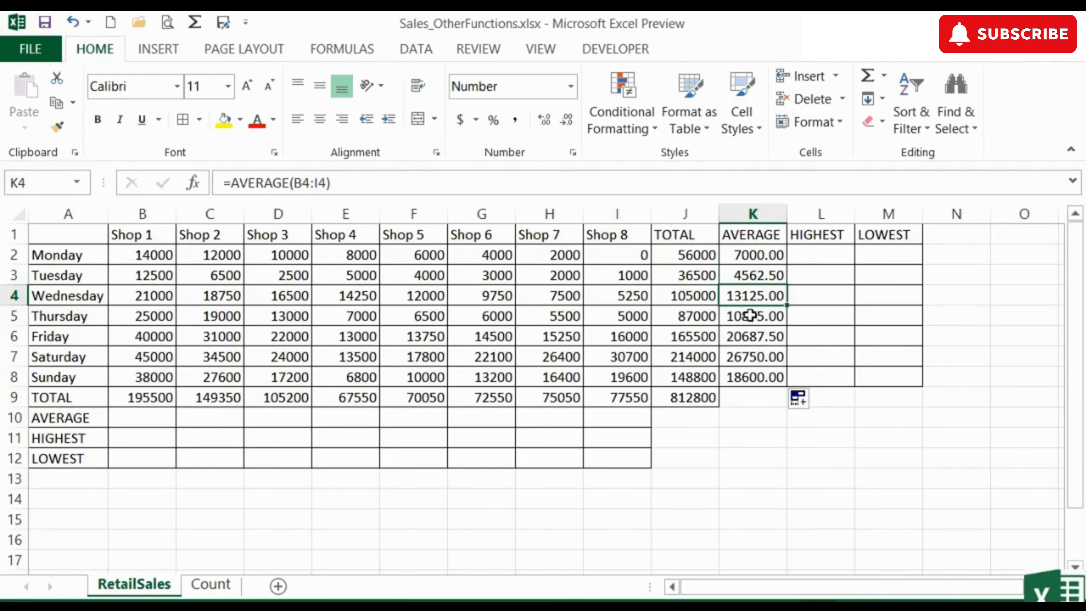
left_click(750, 315)
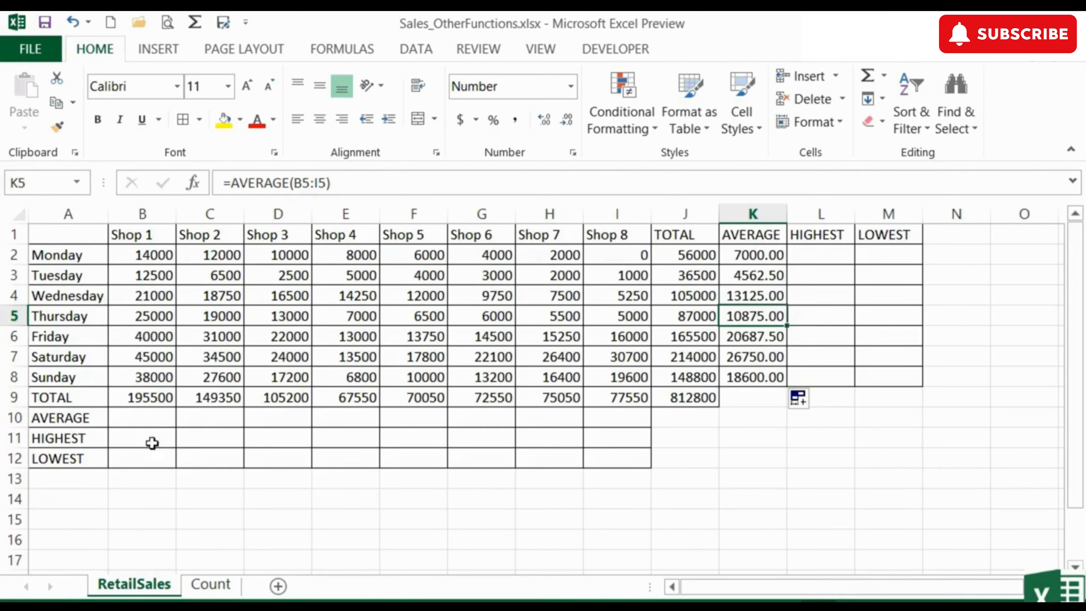
- Enter =AVERAGE(B2:B8) in B10 and fill it right through I10 for all eight shops
left_click(139, 417)
type("=av")
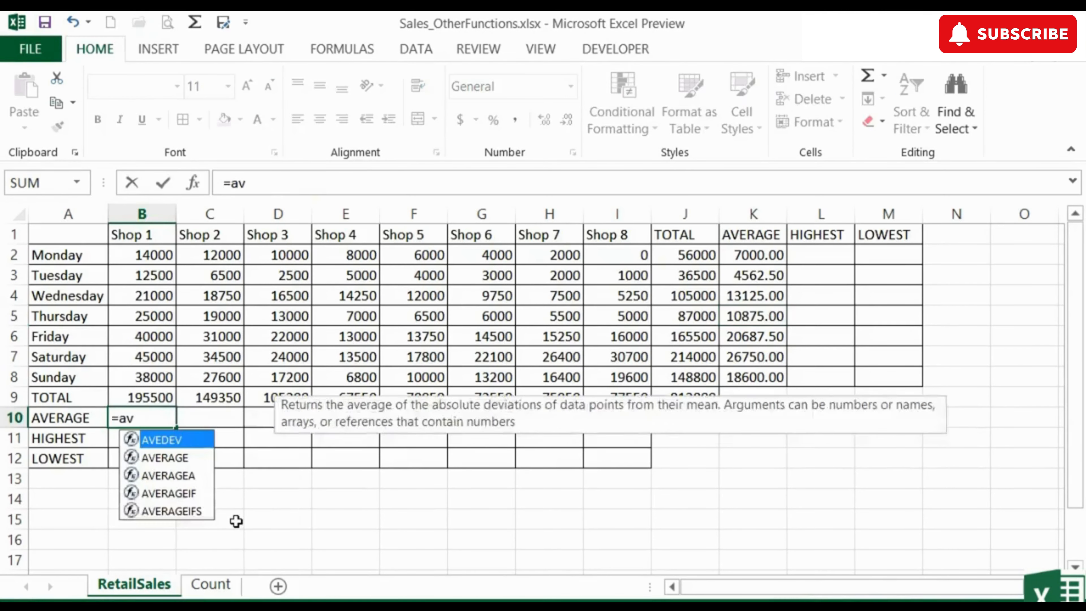
type("erage(")
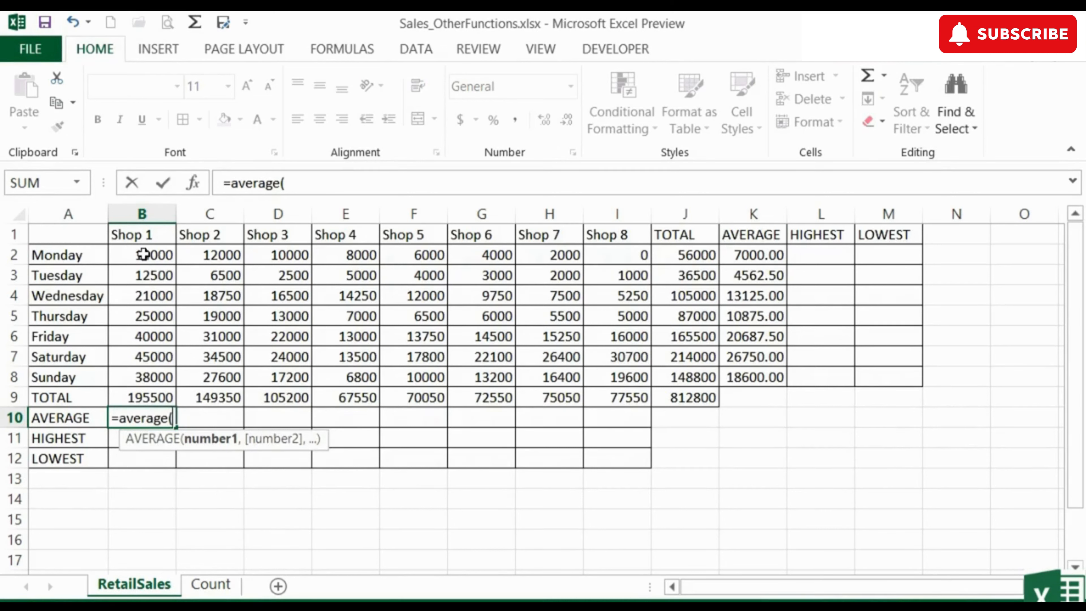
left_click_drag(144, 256, 145, 376)
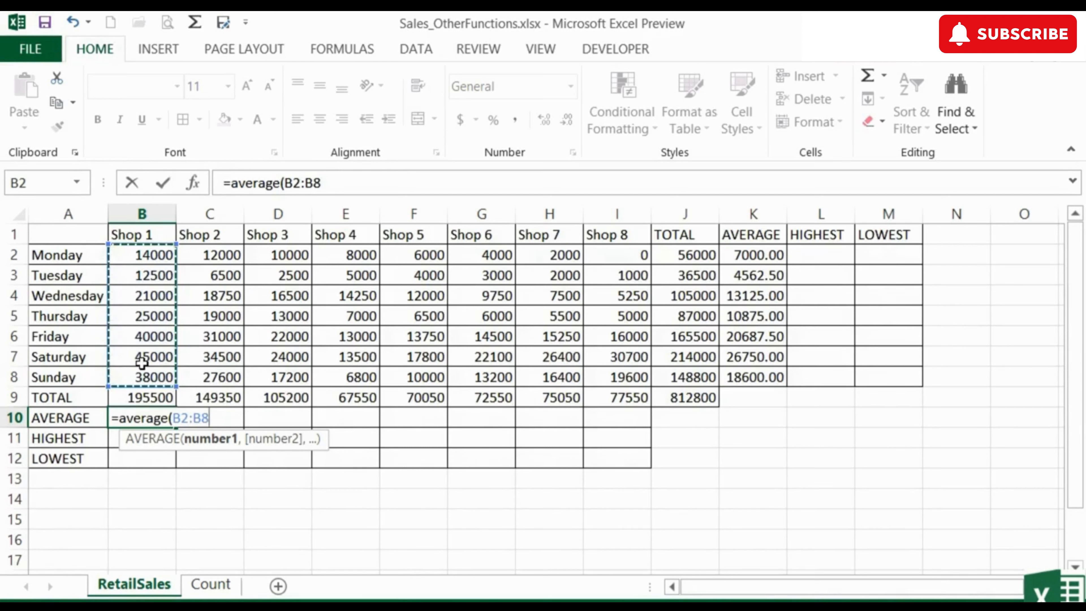
key("Return")
key("Up")
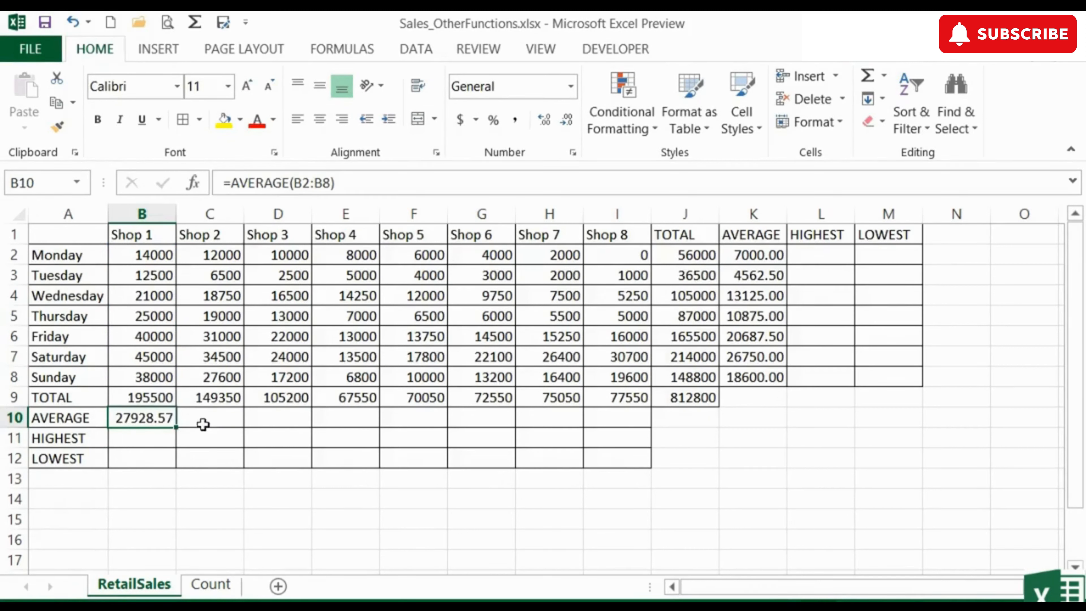
left_click_drag(177, 429, 642, 425)
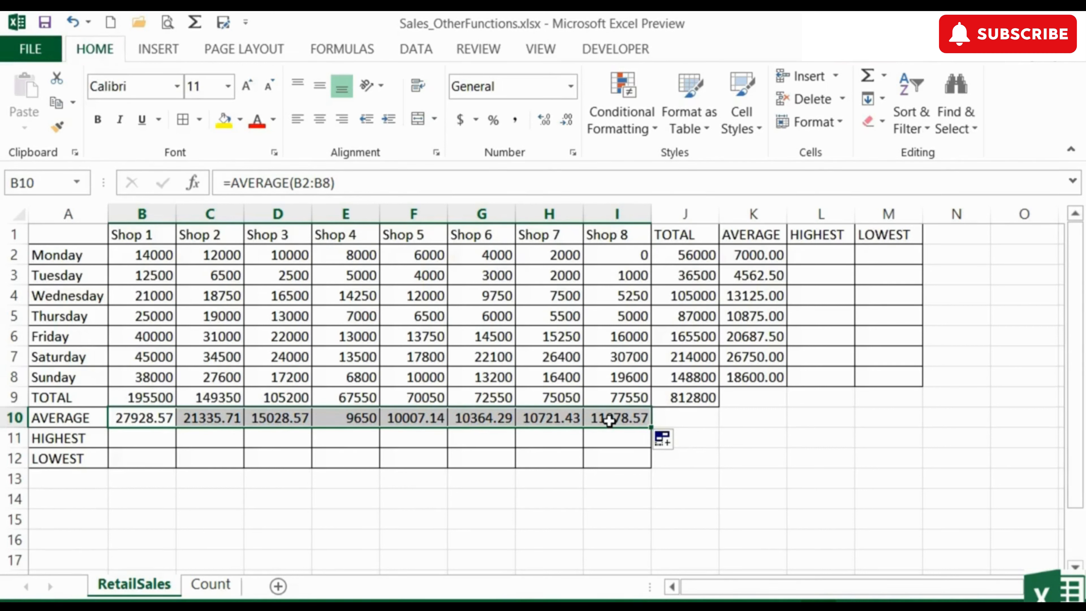
- Enter =MAX(B2:I2) in L2 so Monday's highest sale shows 14000
left_click(821, 234)
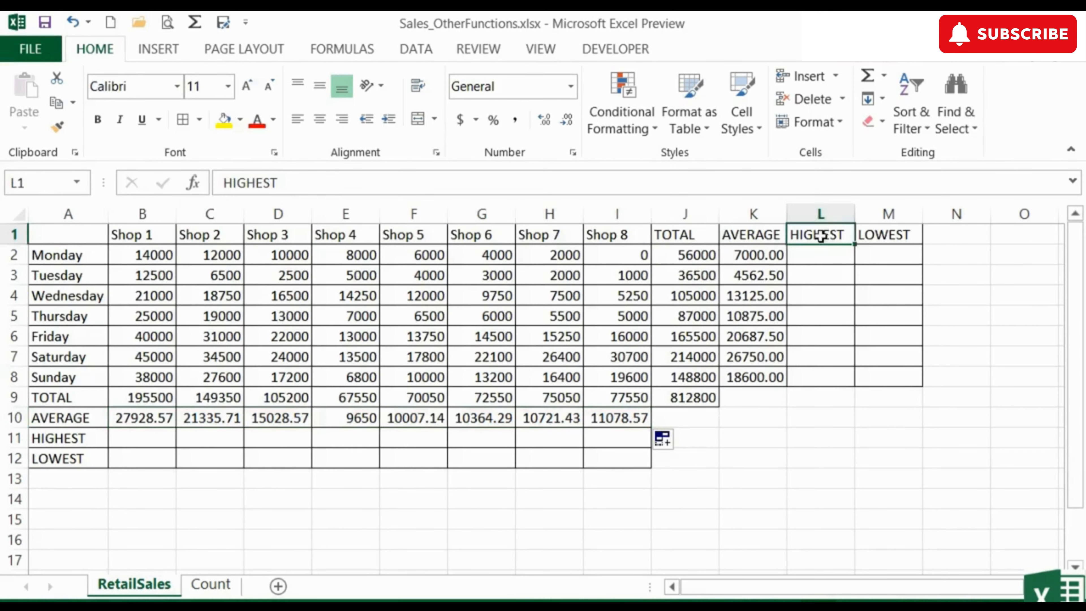
left_click(819, 255)
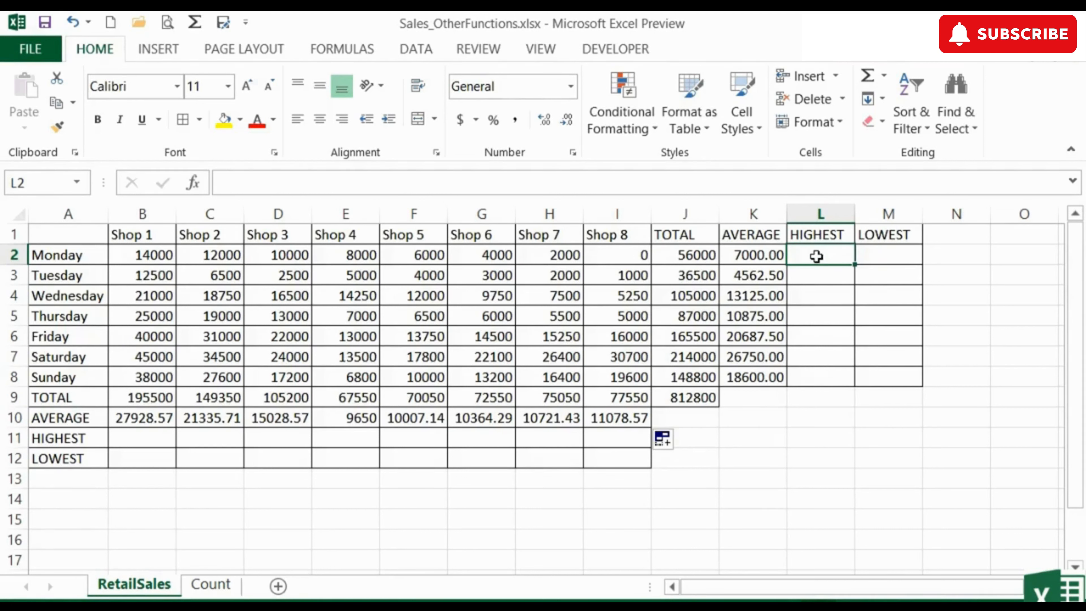
type("=m")
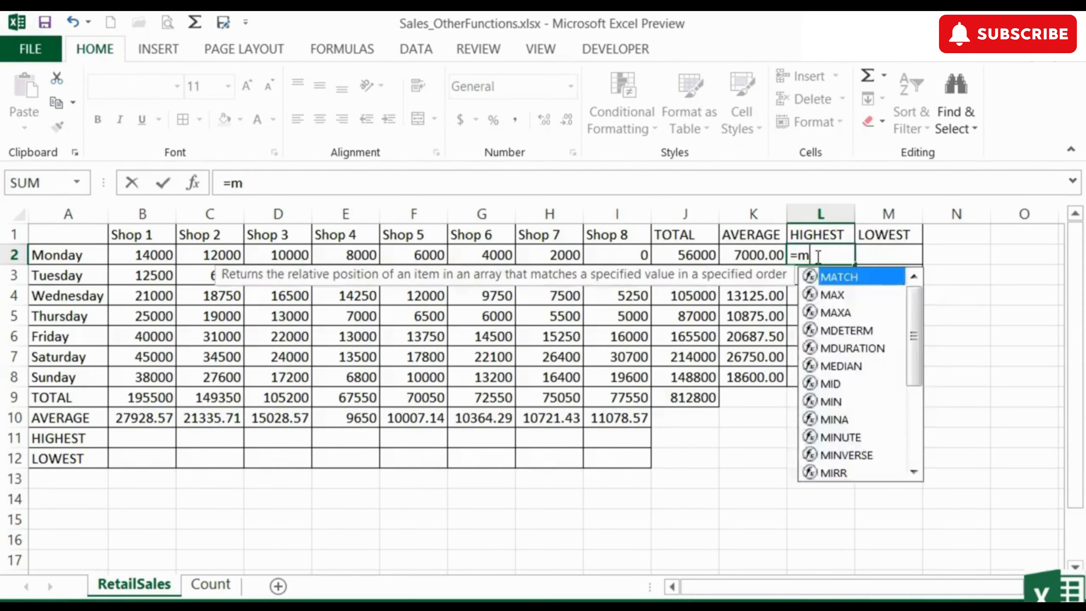
type("ax(")
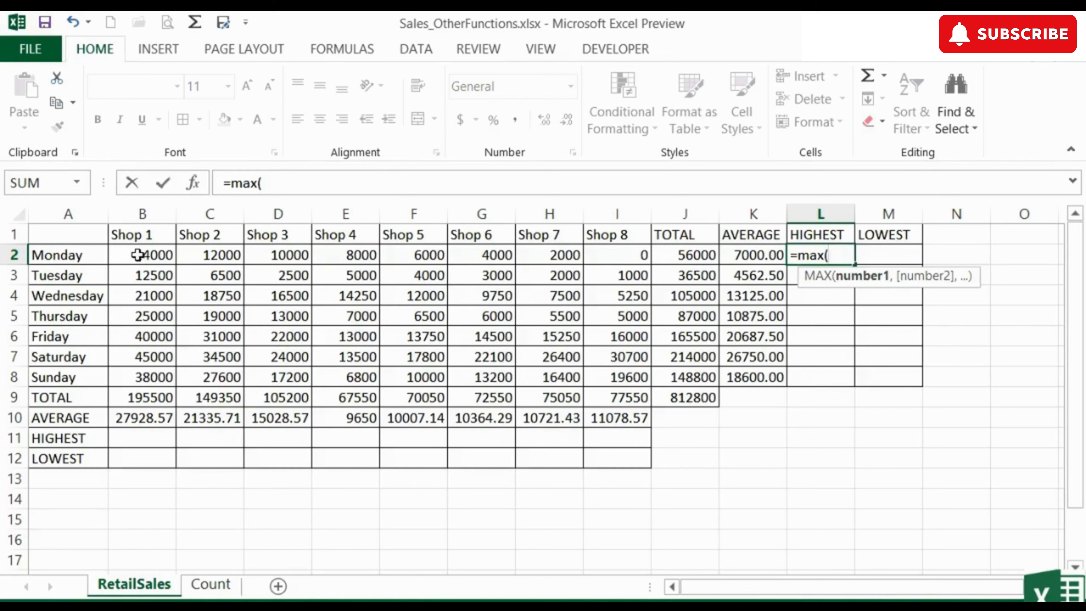
left_click_drag(136, 255, 609, 252)
key("Return")
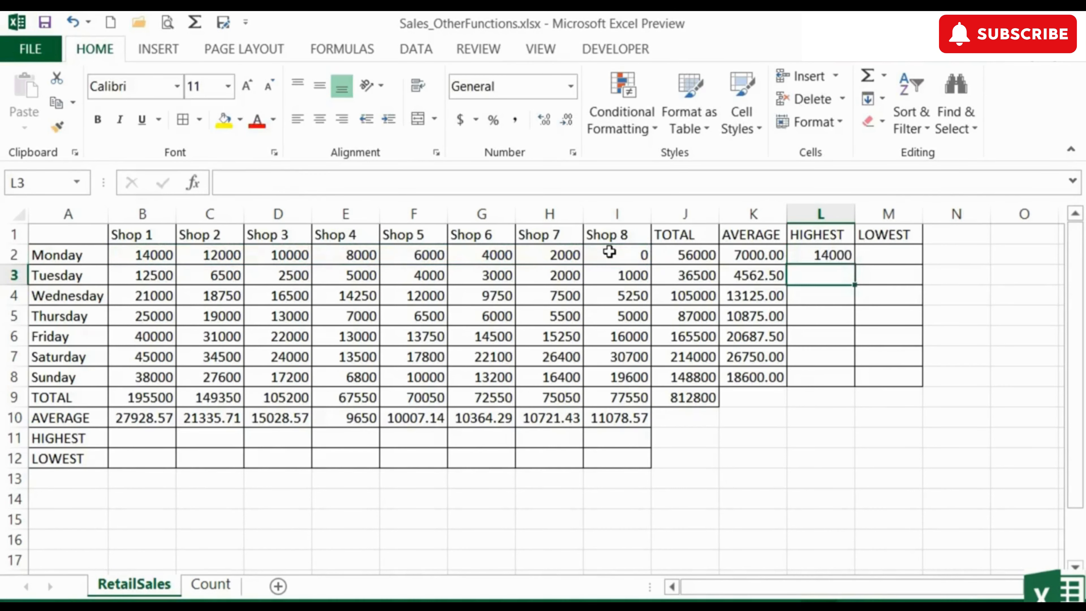
key("Up")
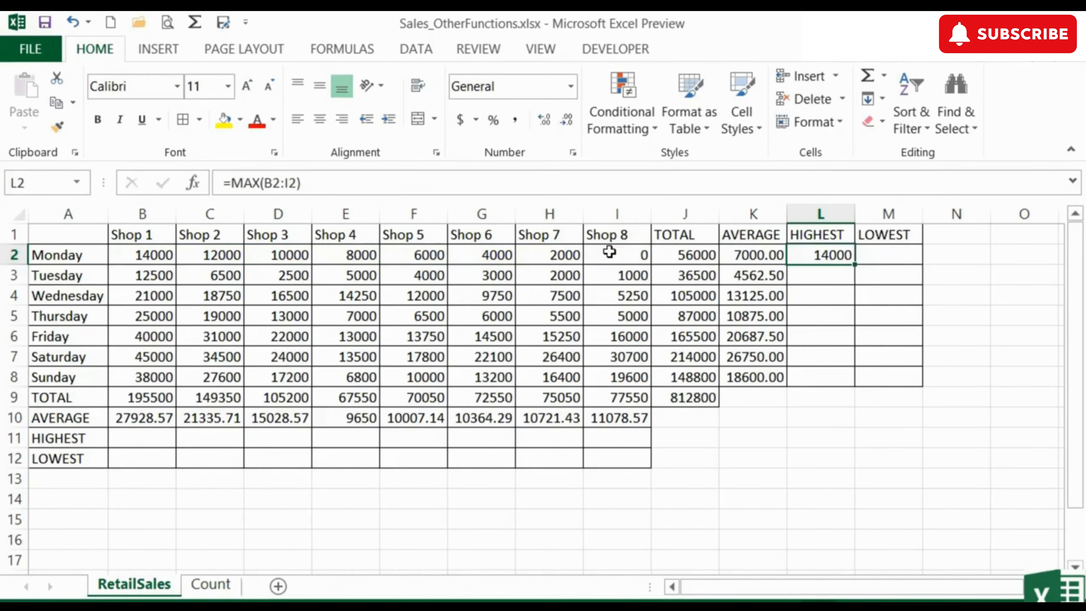
left_click(883, 256)
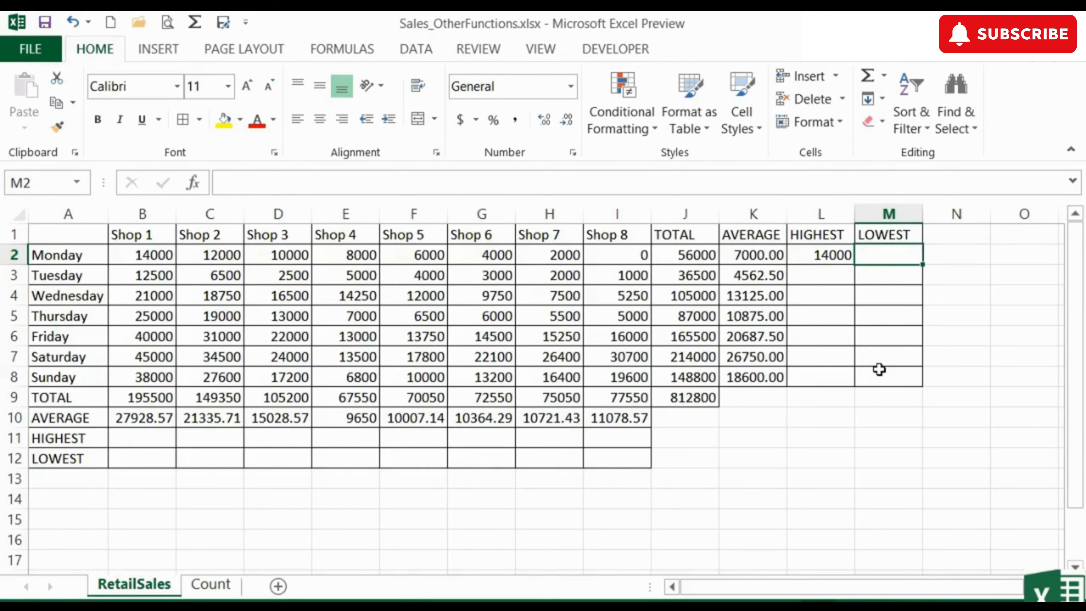
- Enter =MIN(B2:I2) in M2, giving Monday's lowest sale of 0, and select L2:M2
type("=m")
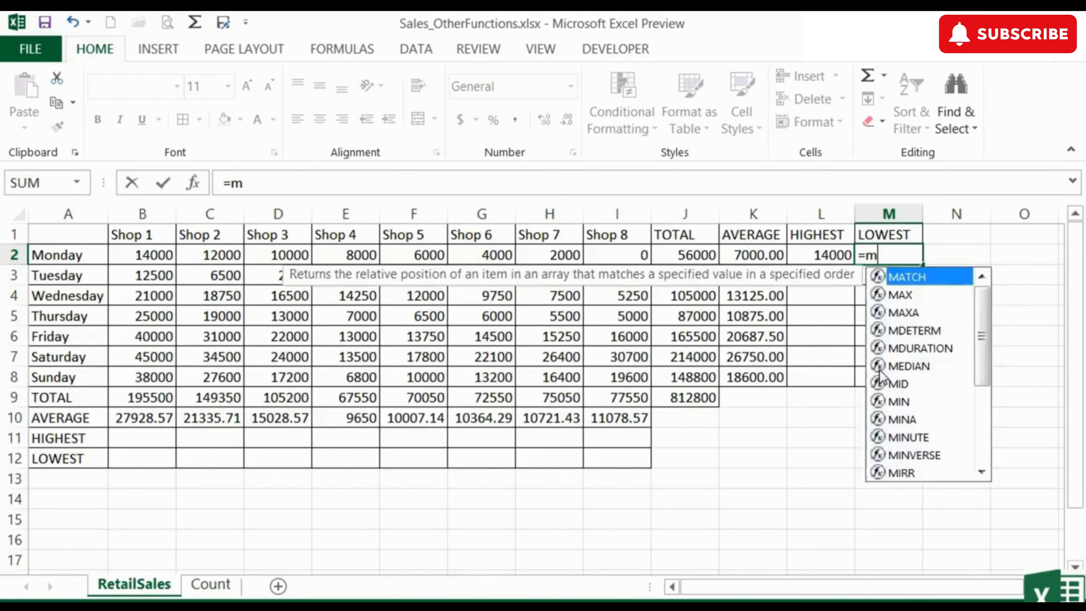
type("in(")
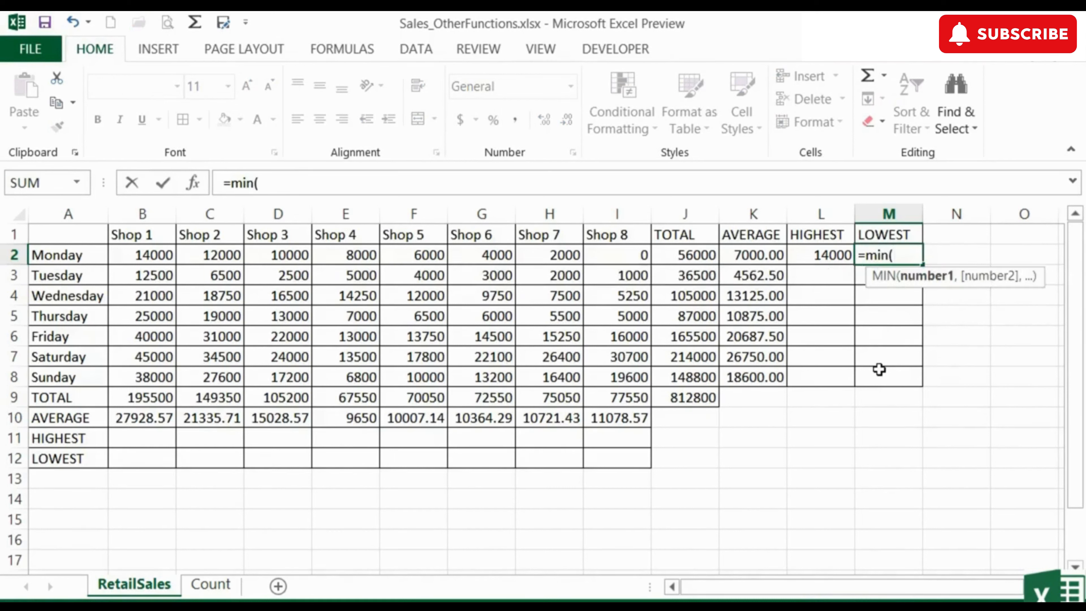
left_click_drag(171, 257, 615, 254)
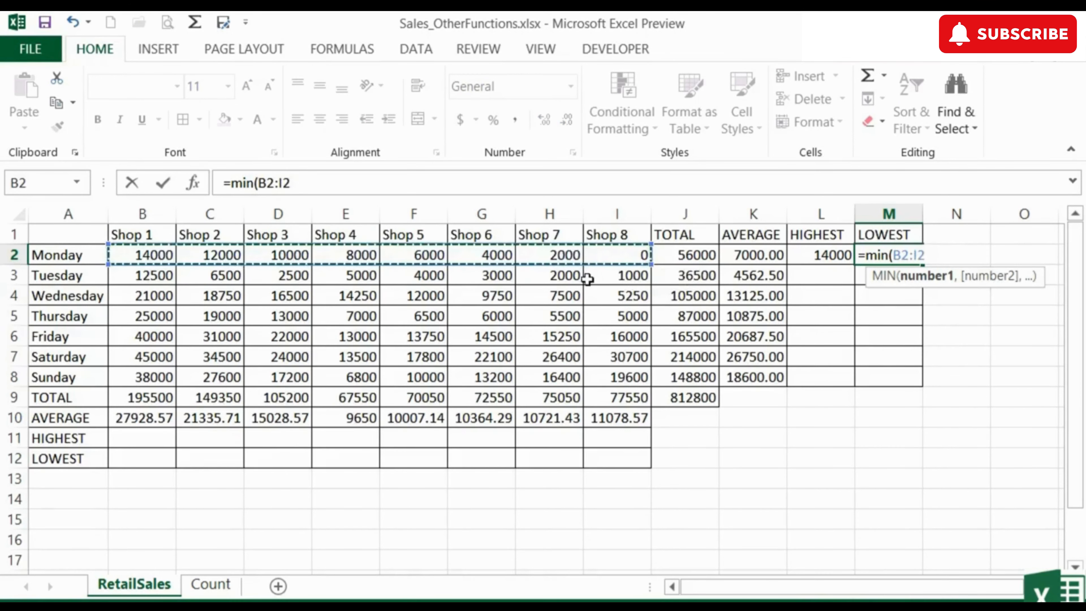
key("Return")
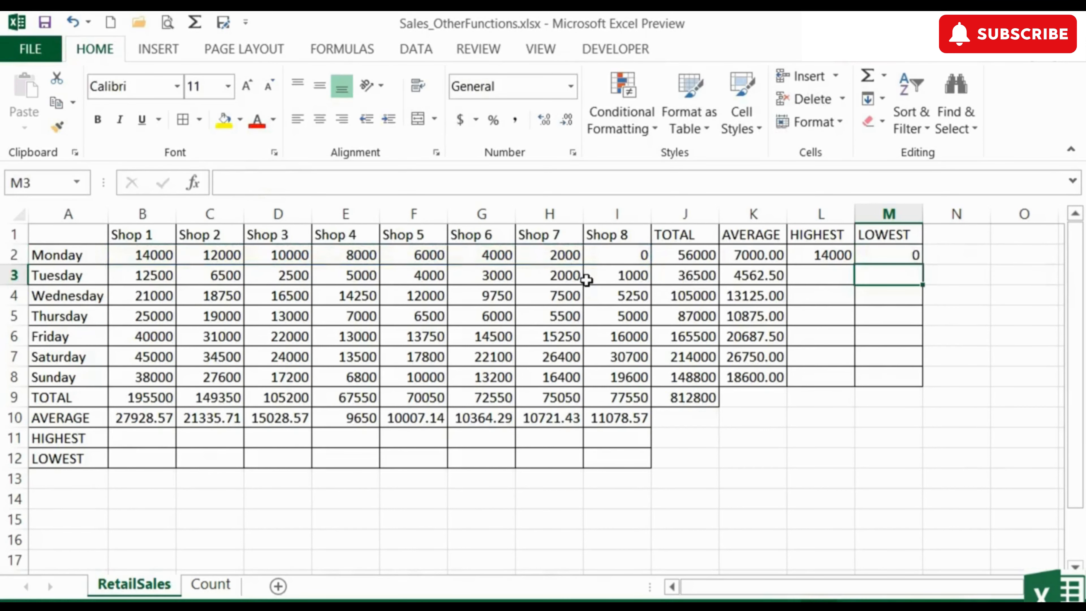
key("Up")
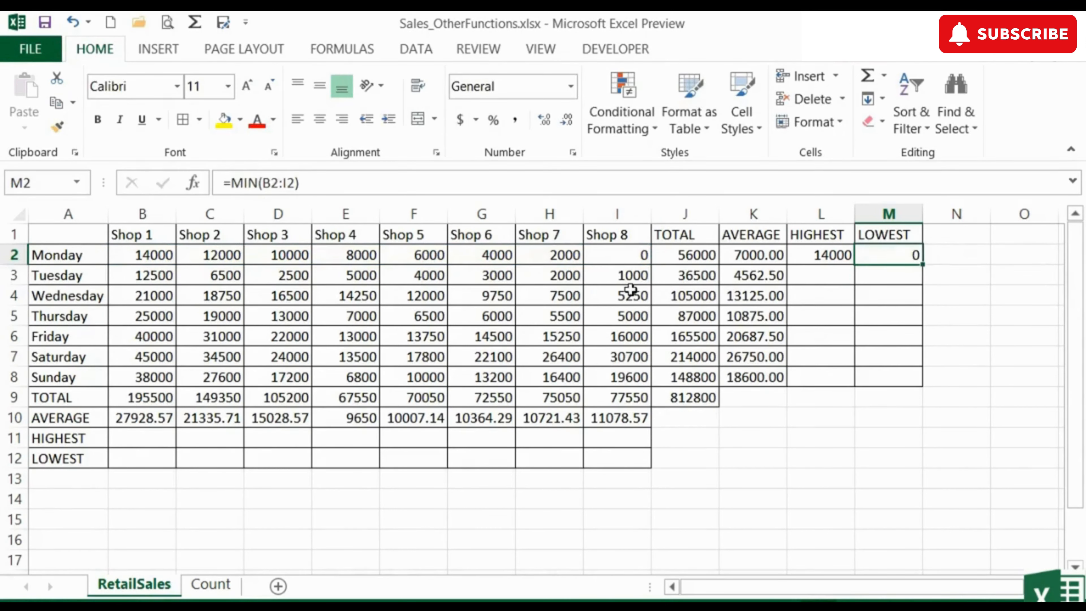
left_click_drag(830, 254, 873, 254)
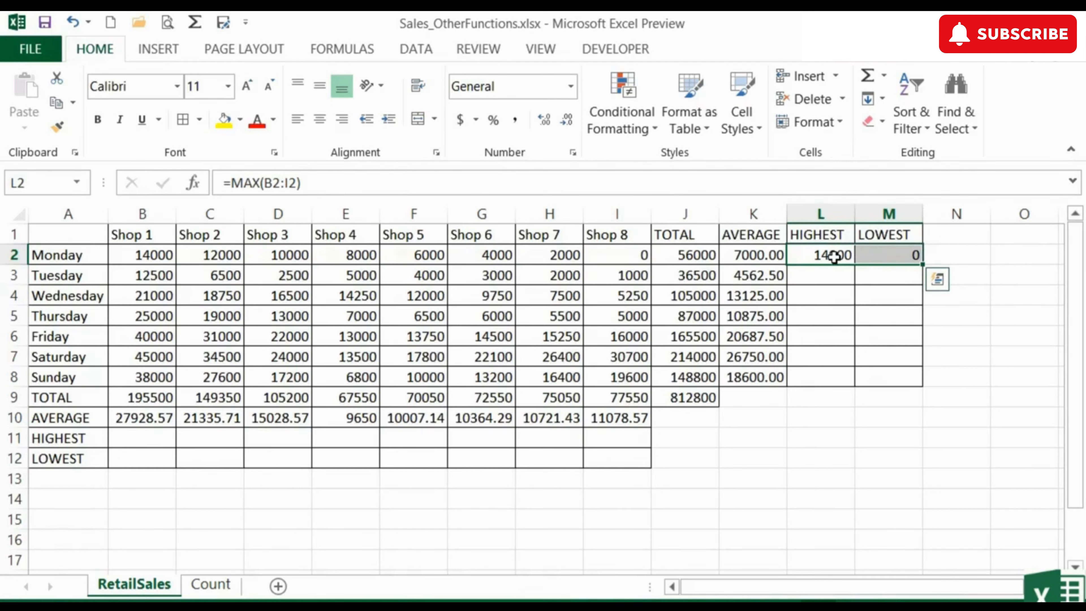
- Copy the L2:M2 MAX and MIN formulas down to row 8, undoing an overshooting fill
double_click(922, 265)
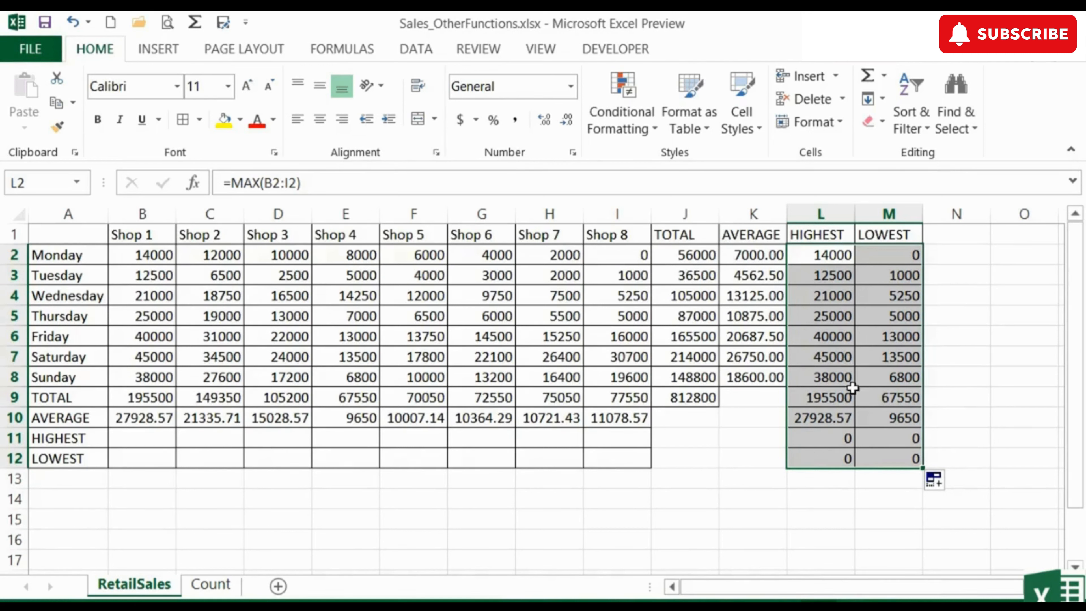
key("ctrl+z")
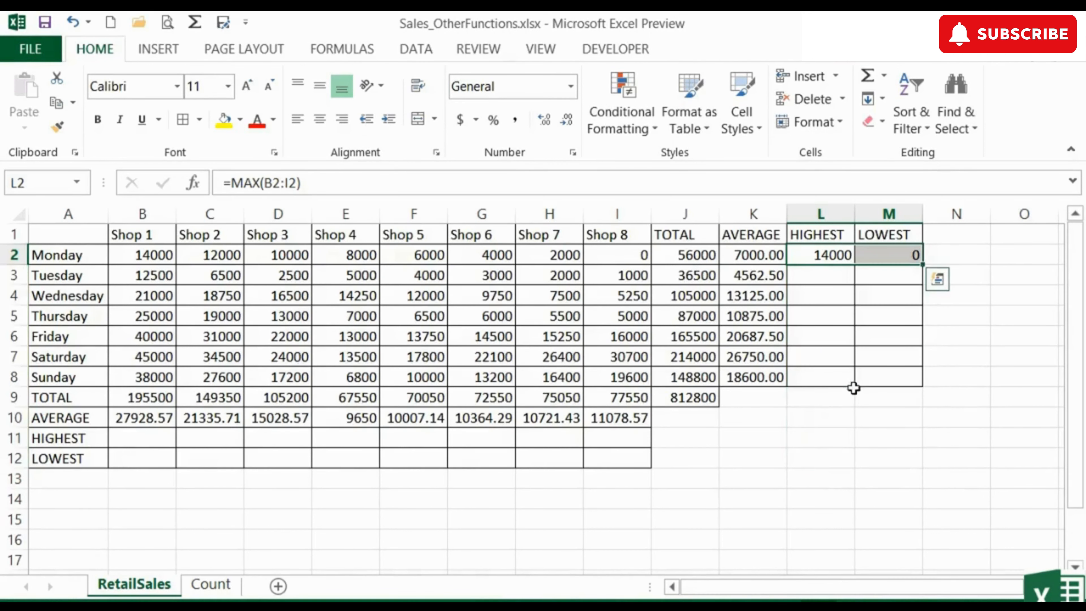
left_click_drag(922, 264, 922, 383)
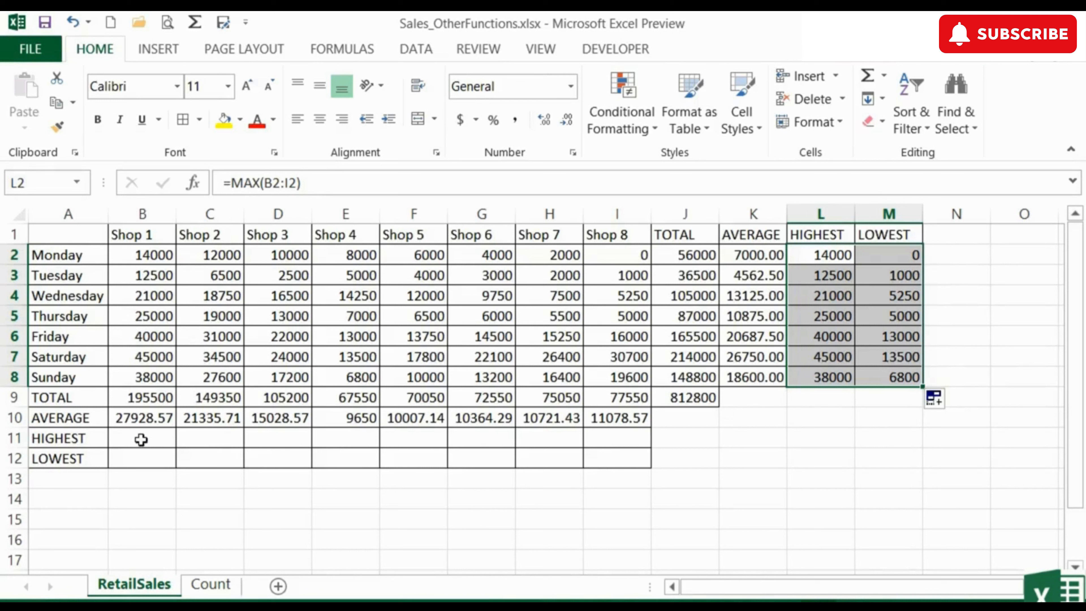
- Enter =MAX(B2:B8) in B11 and =MIN(B2:B8) in B12, giving 45000 and 12500
left_click(144, 439)
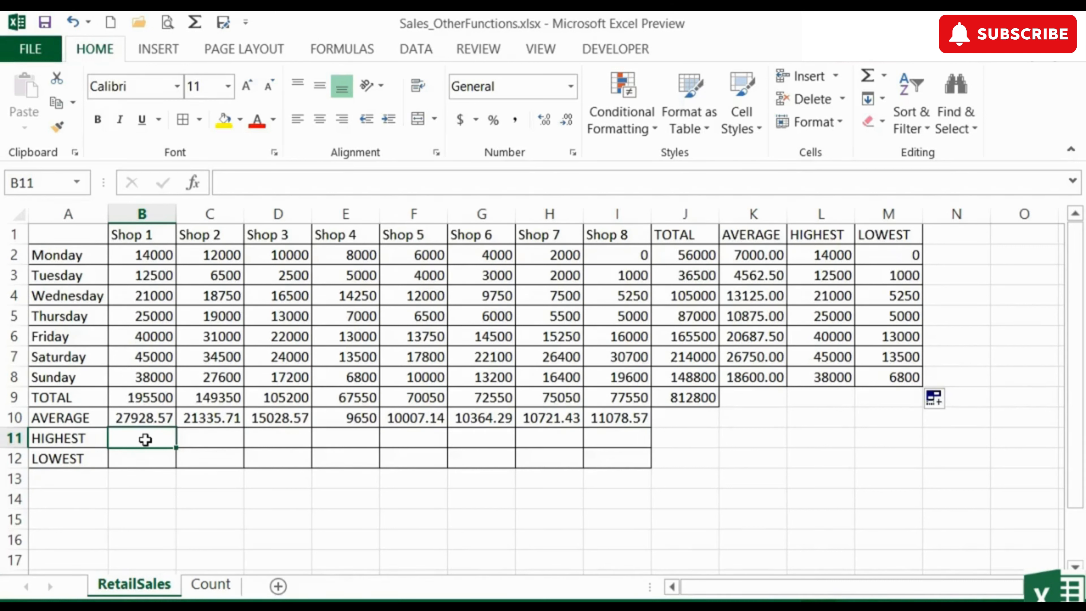
type("=max")
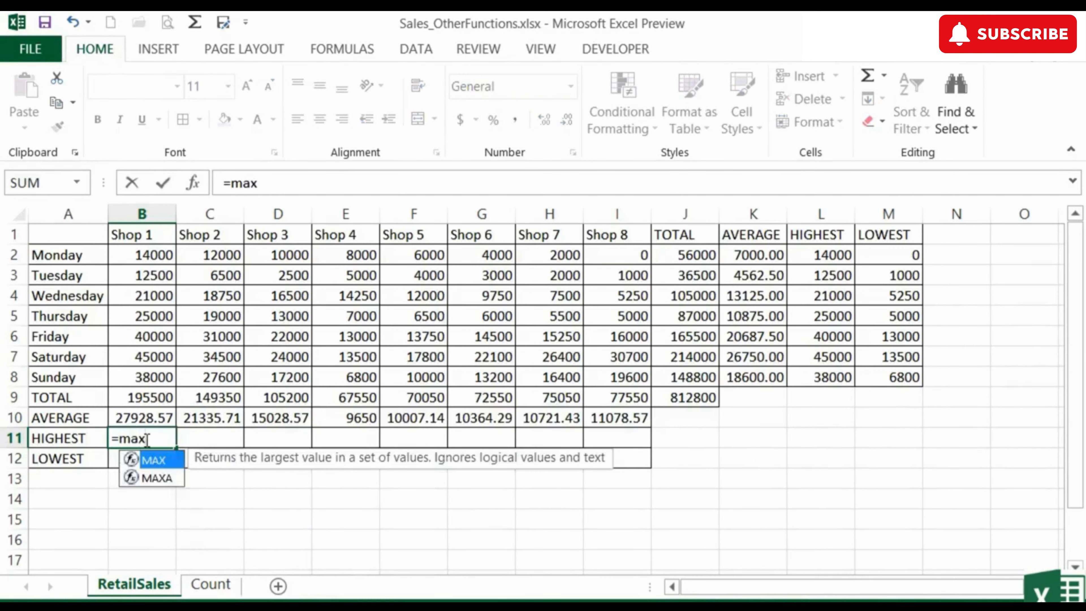
type("(")
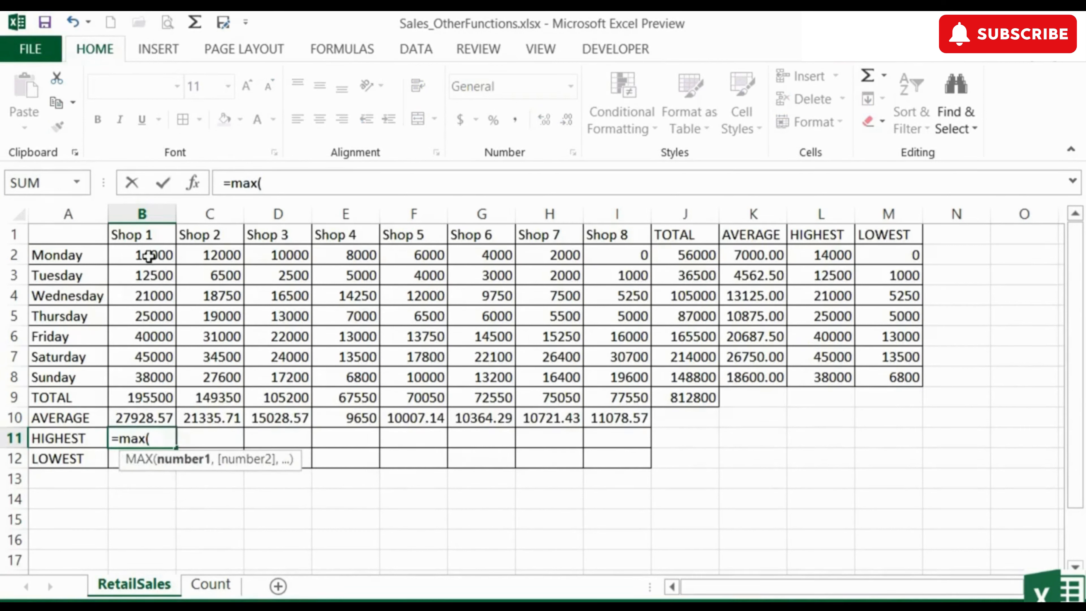
left_click_drag(149, 256, 145, 375)
key("Return")
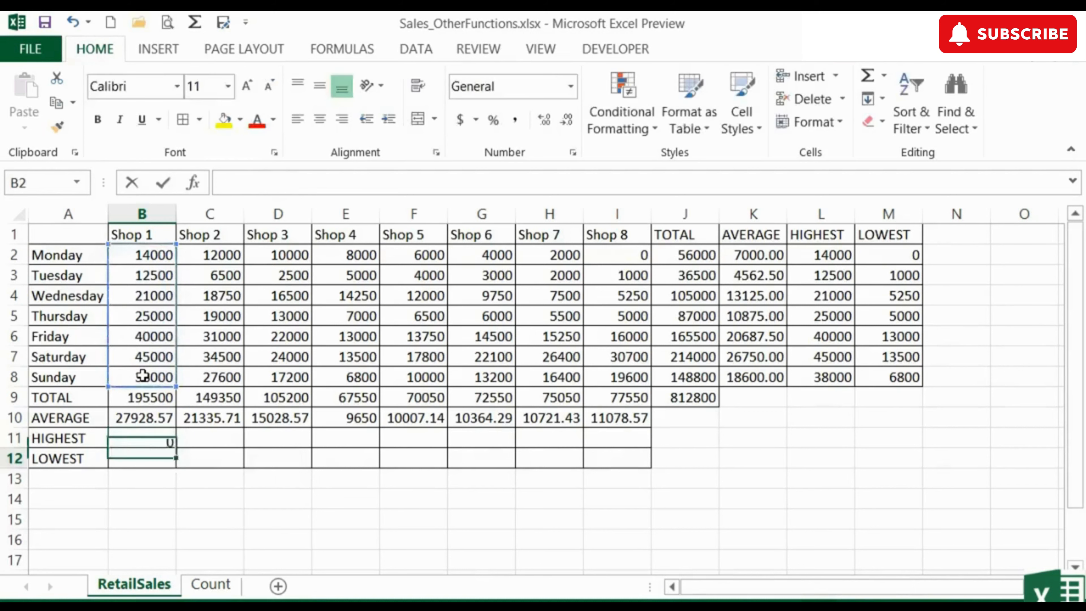
type("=min")
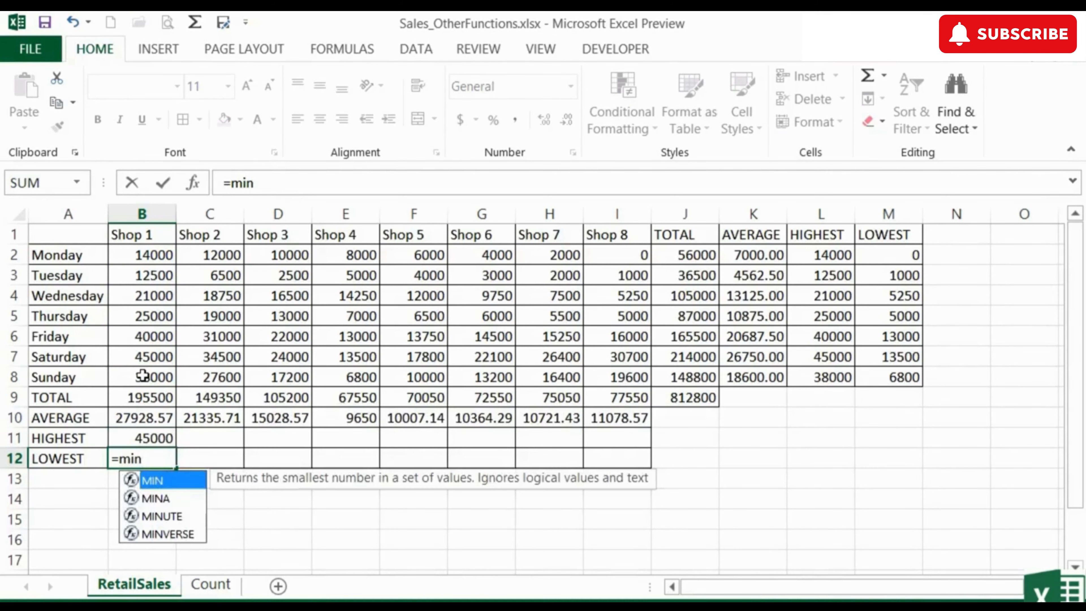
type("(")
left_click_drag(145, 255, 140, 375)
key("Return")
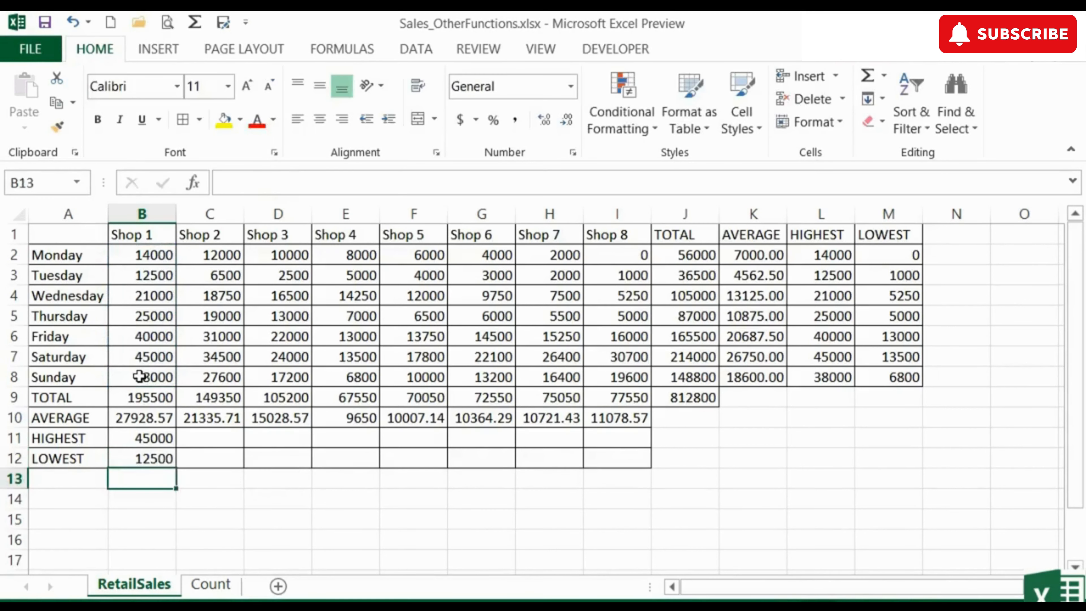
key("Up")
key("Up")
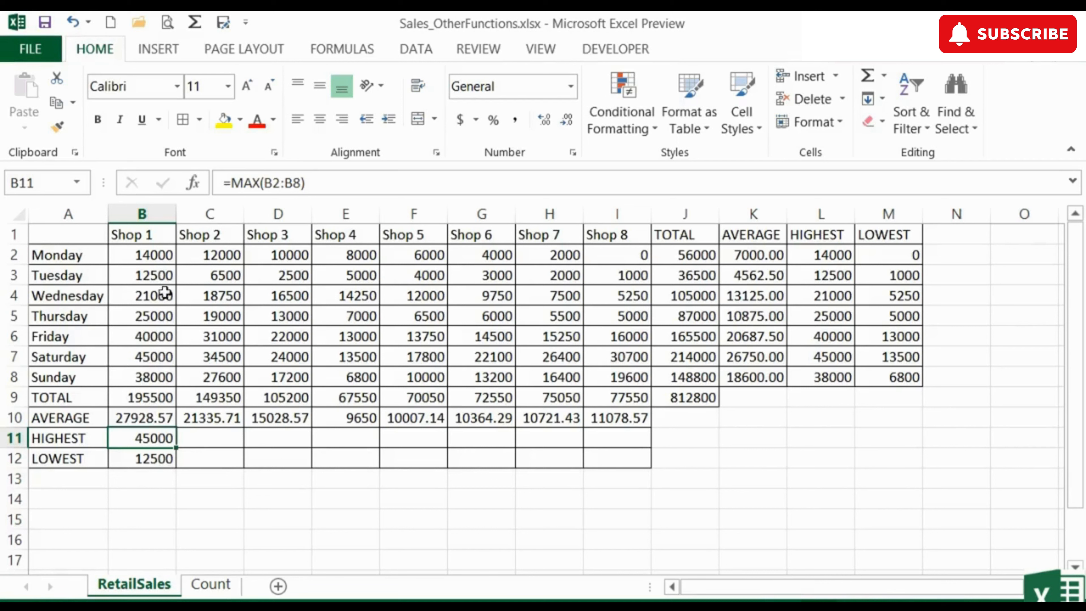
- Fill the B11:B12 highest and lowest formulas across to column I, confirming Shop 5's formula in F11
left_click_drag(148, 438, 161, 453)
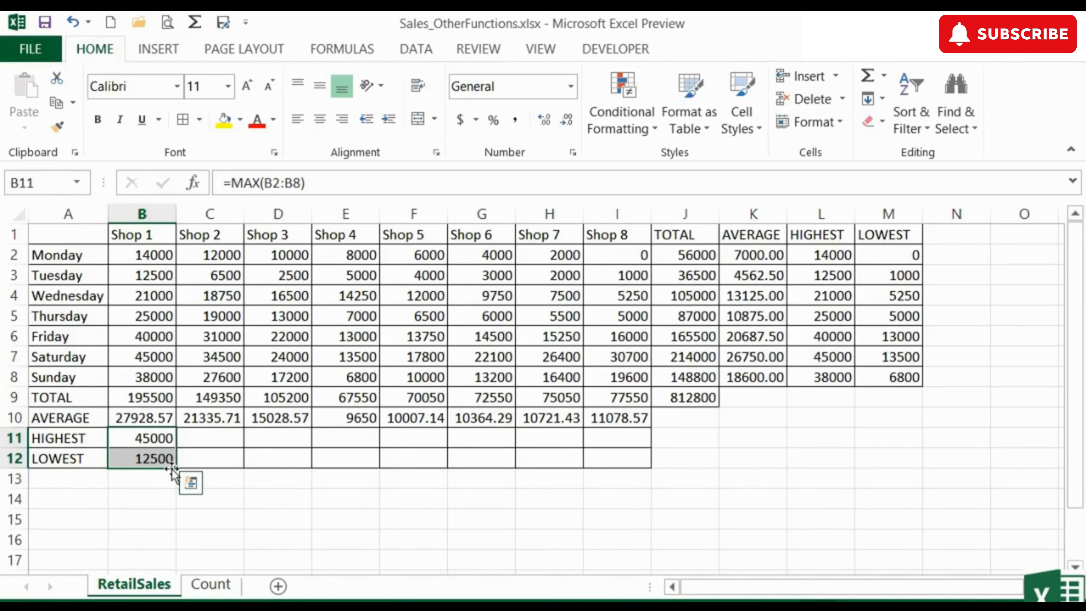
left_click_drag(172, 468, 624, 446)
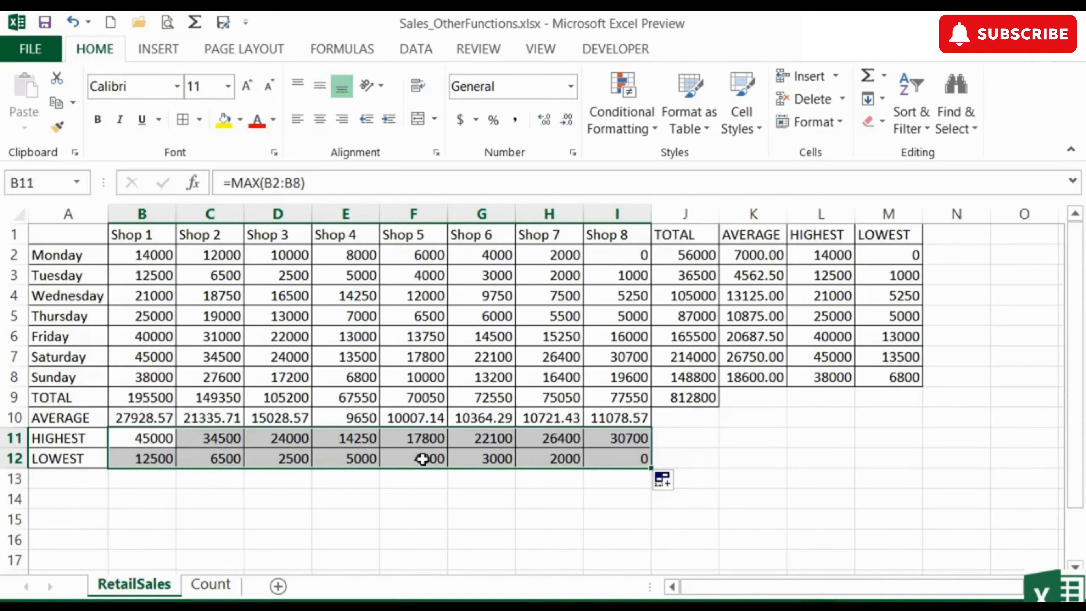
left_click(417, 440)
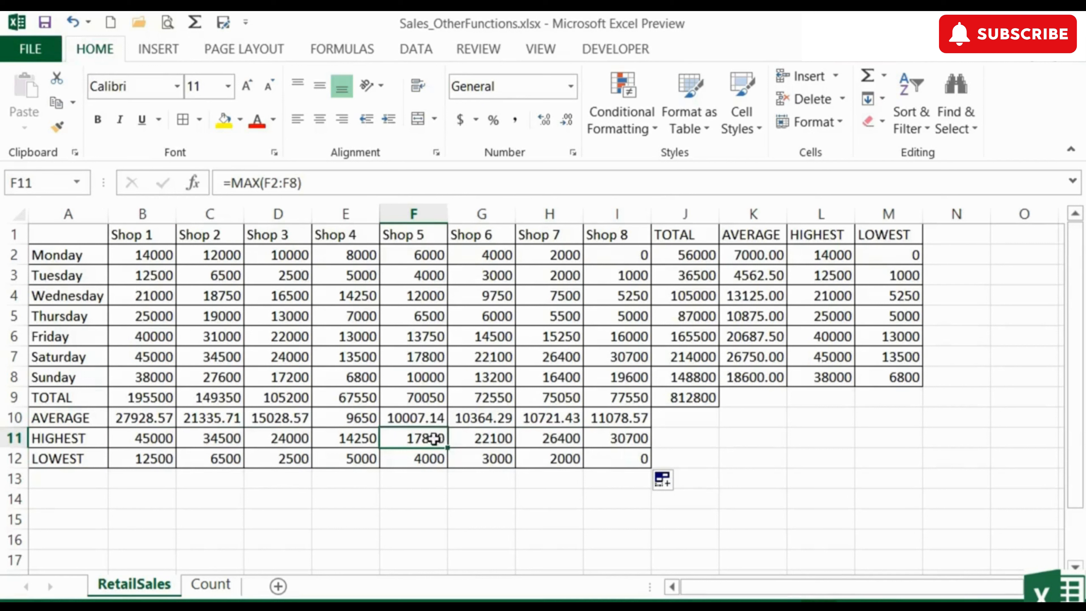
double_click(433, 438)
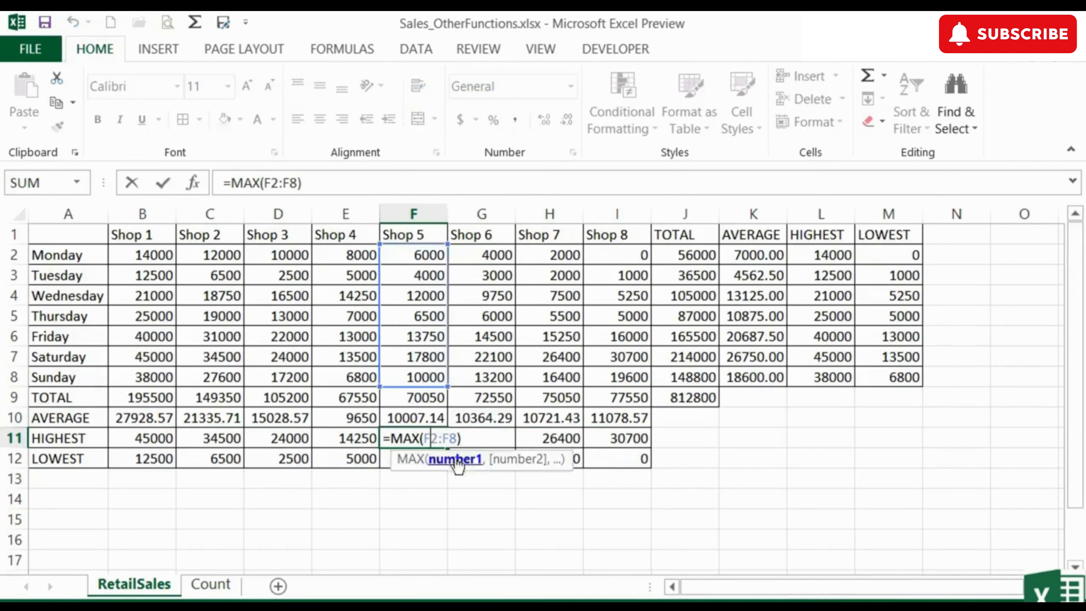
left_click(481, 437)
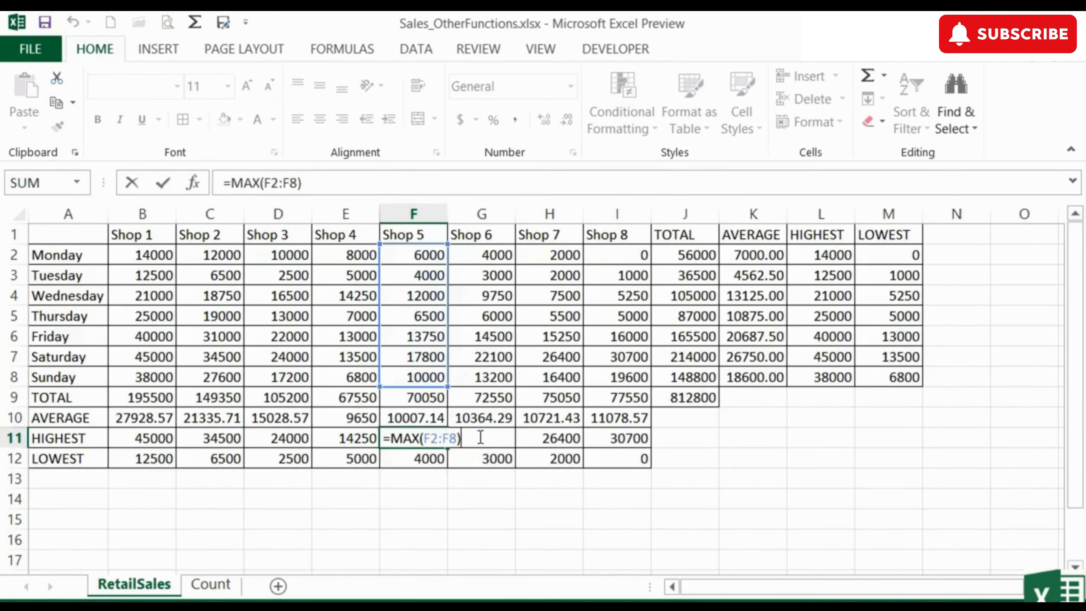
key("Return")
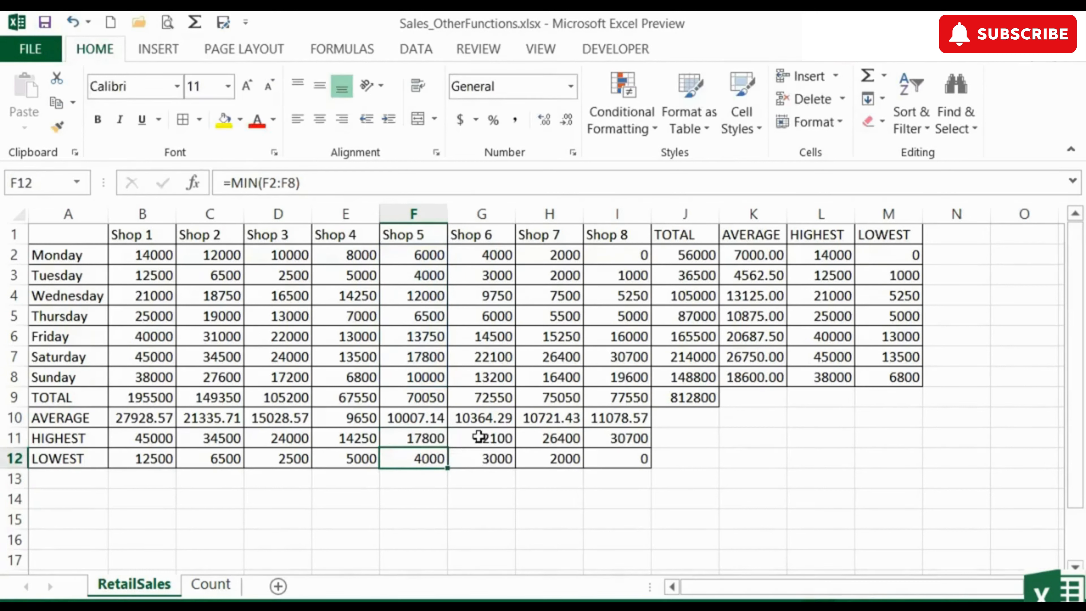